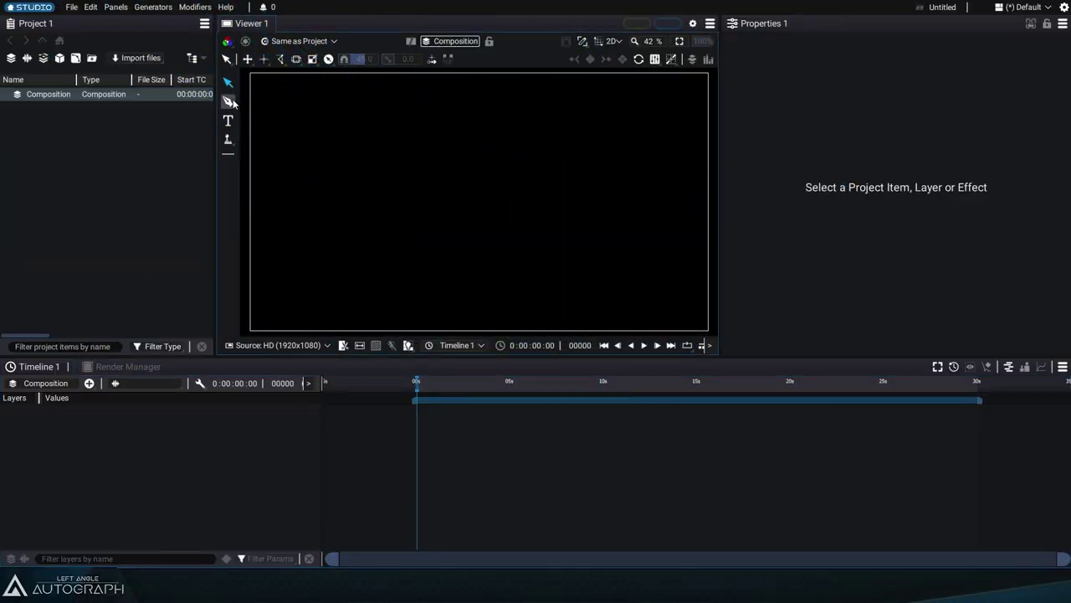
# Draw a closed, rounded freeform path with the Pen tool across the left part of the composition.
pyautogui.click(227, 100)
pyautogui.click(375, 99)
pyautogui.click(360, 134)
pyautogui.click(345, 170)
pyautogui.moveTo(336, 223); pyautogui.dragTo(372, 263)
pyautogui.moveTo(440, 265); pyautogui.dragTo(469, 250)
pyautogui.moveTo(488, 184); pyautogui.dragTo(480, 159)
pyautogui.moveTo(453, 129); pyautogui.dragTo(381, 106)
pyautogui.click(360, 134)
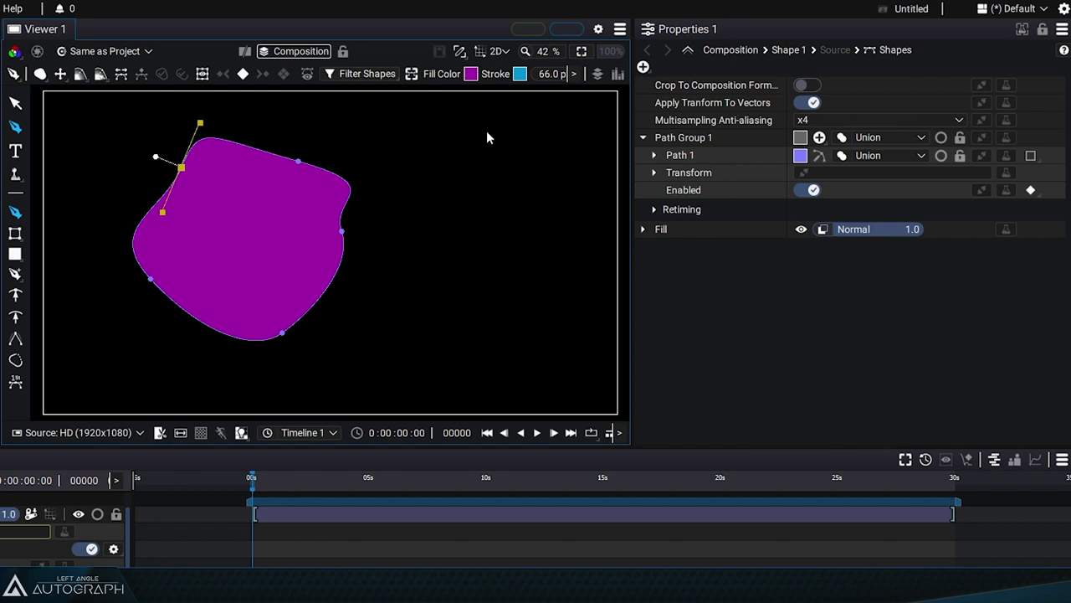
# Draw a second closed, rounded path beside the first and extend its upper-left point leftward until the two paths overlap.
pyautogui.moveTo(416, 179)
pyautogui.mouseDown()
pyautogui.moveTo(413, 225)
pyautogui.moveTo(386, 254)
pyautogui.mouseUp()
pyautogui.moveTo(415, 333); pyautogui.dragTo(488, 346)
pyautogui.moveTo(560, 283); pyautogui.dragTo(567, 224)
pyautogui.moveTo(544, 146); pyautogui.dragTo(488, 125)
pyautogui.click(416, 178)
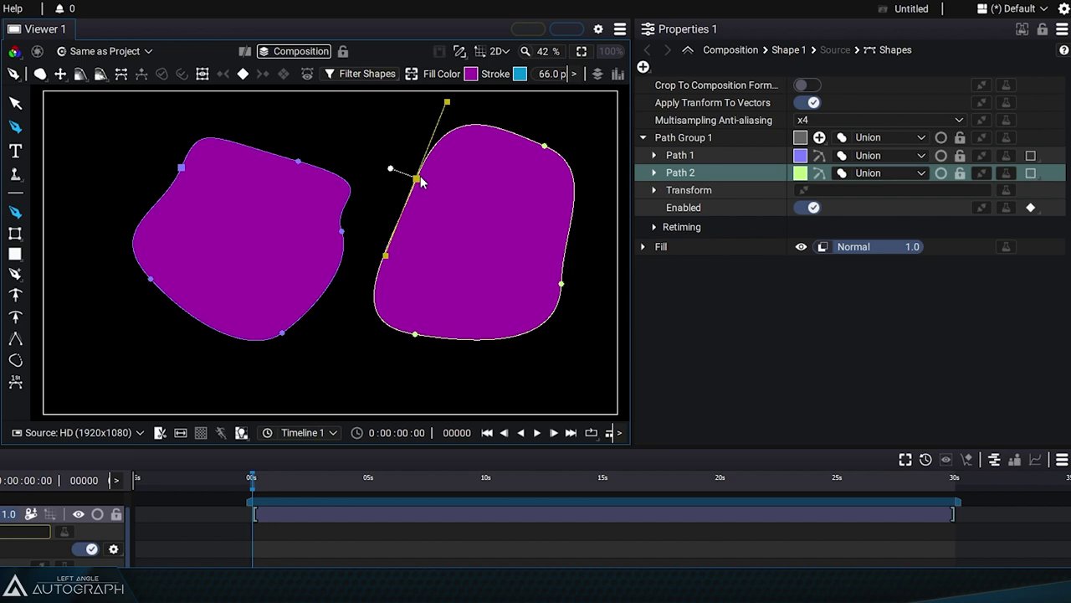
pyautogui.moveTo(417, 179); pyautogui.dragTo(297, 209)
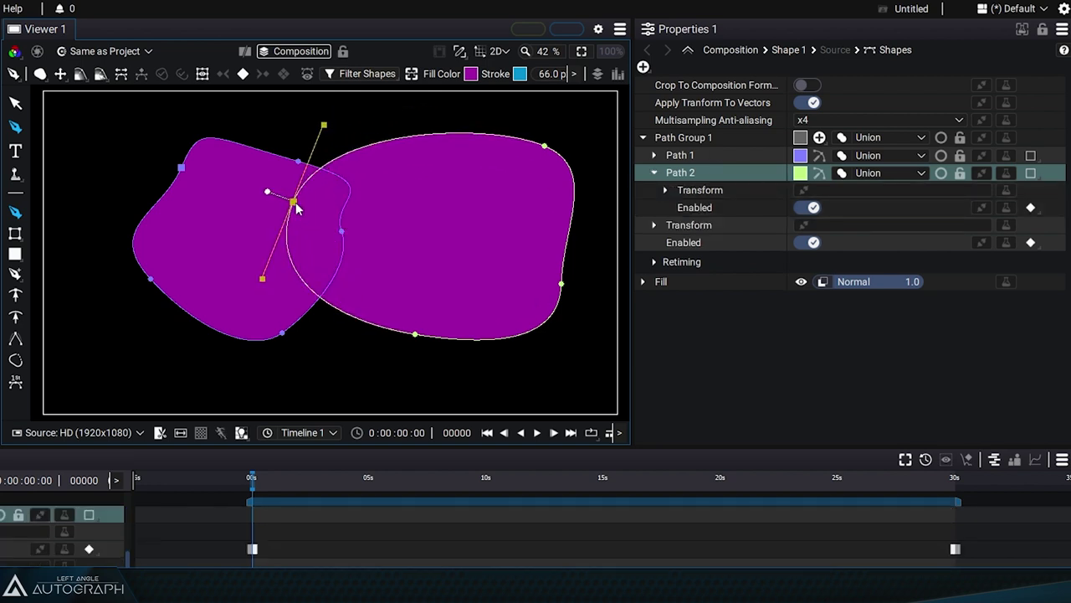
# Examine the Transform parameters of Path 2 and Path Group 1 and the group's transform handles around both shapes.
pyautogui.click(665, 190)
pyautogui.click(665, 190)
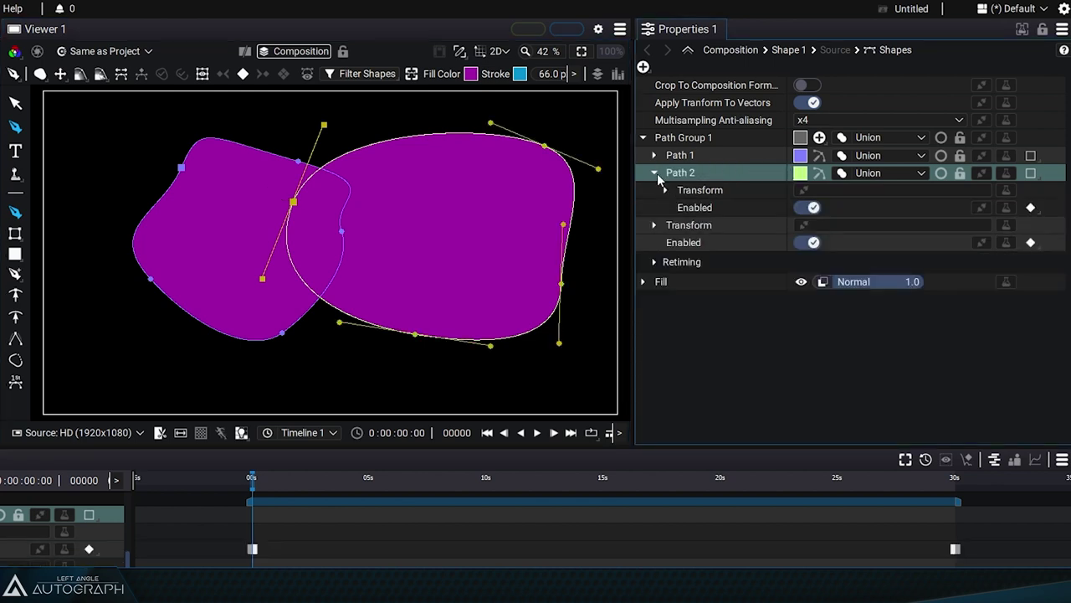
pyautogui.click(654, 172)
pyautogui.click(680, 139)
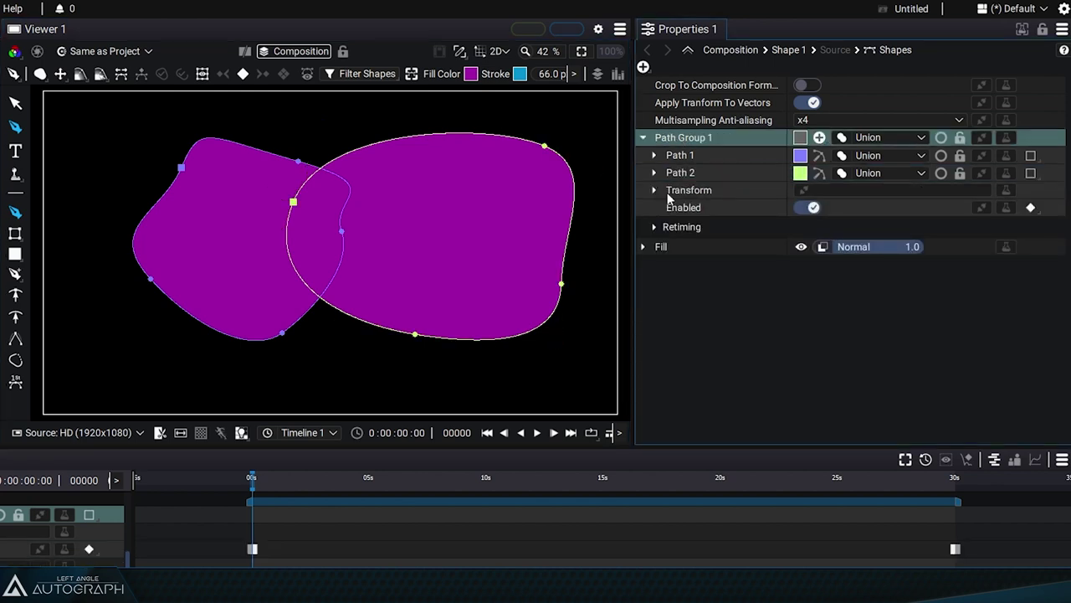
pyautogui.click(703, 191)
pyautogui.click(655, 190)
pyautogui.click(16, 104)
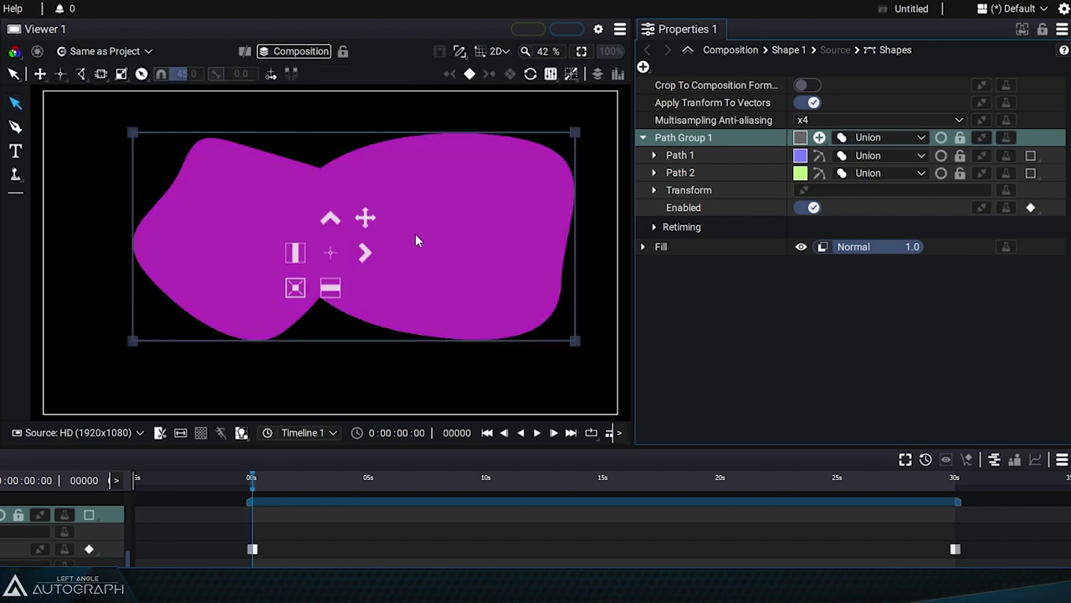
pyautogui.click(686, 191)
pyautogui.click(688, 141)
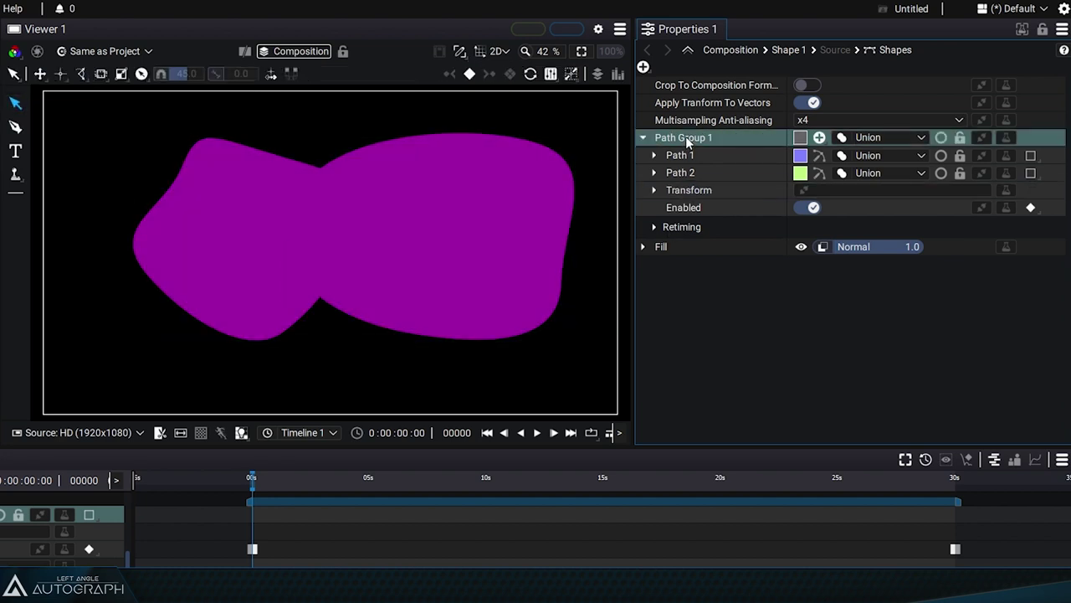
pyautogui.moveTo(380, 230); pyautogui.dragTo(338, 199)
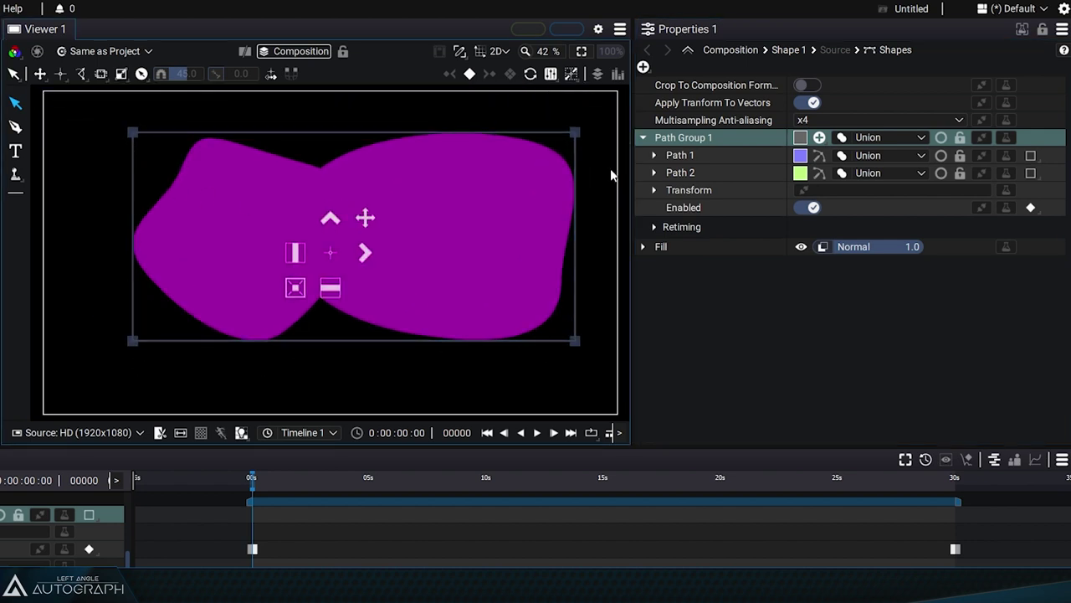
# Select Path 1 alone and move it slightly up and to the right, to about -270, 95.
pyautogui.click(691, 156)
pyautogui.click(690, 171)
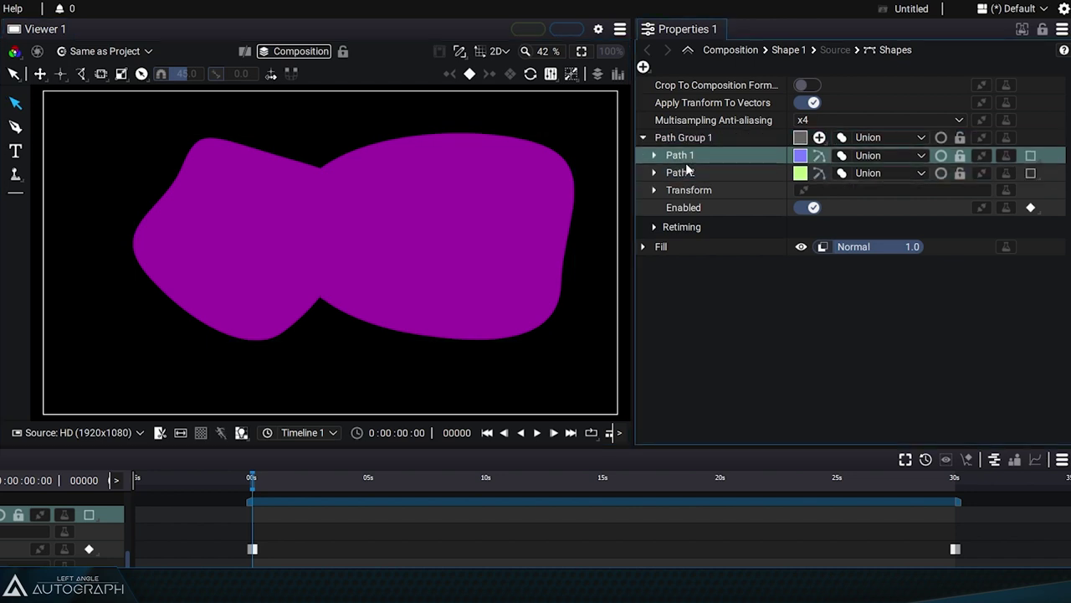
pyautogui.click(677, 155)
pyautogui.click(697, 154)
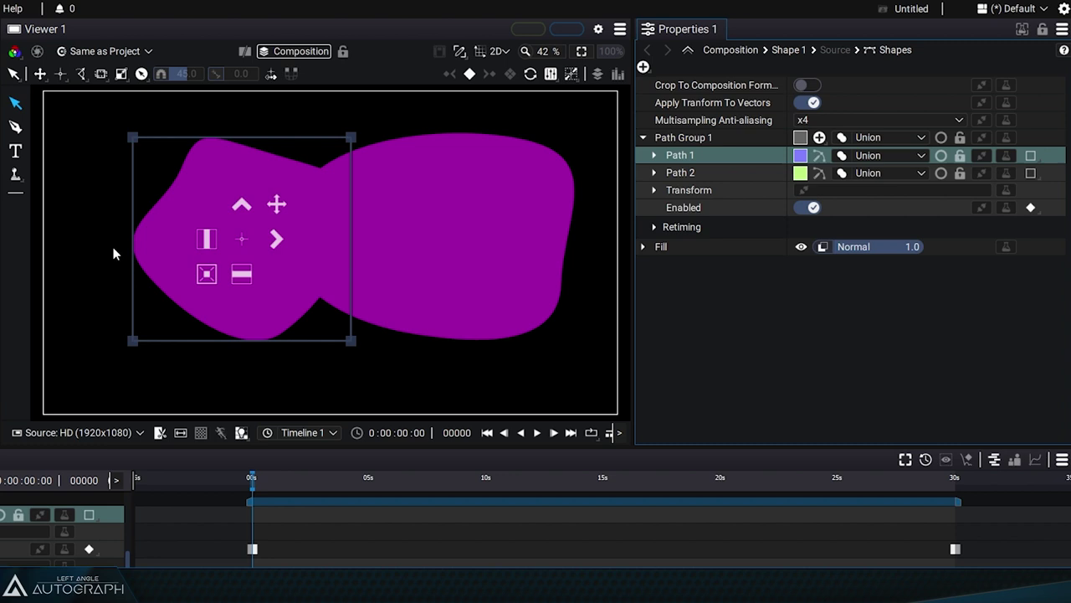
pyautogui.moveTo(276, 204)
pyautogui.mouseDown()
pyautogui.moveTo(215, 179)
pyautogui.moveTo(311, 186)
pyautogui.moveTo(338, 212)
pyautogui.moveTo(283, 194)
pyautogui.mouseUp()
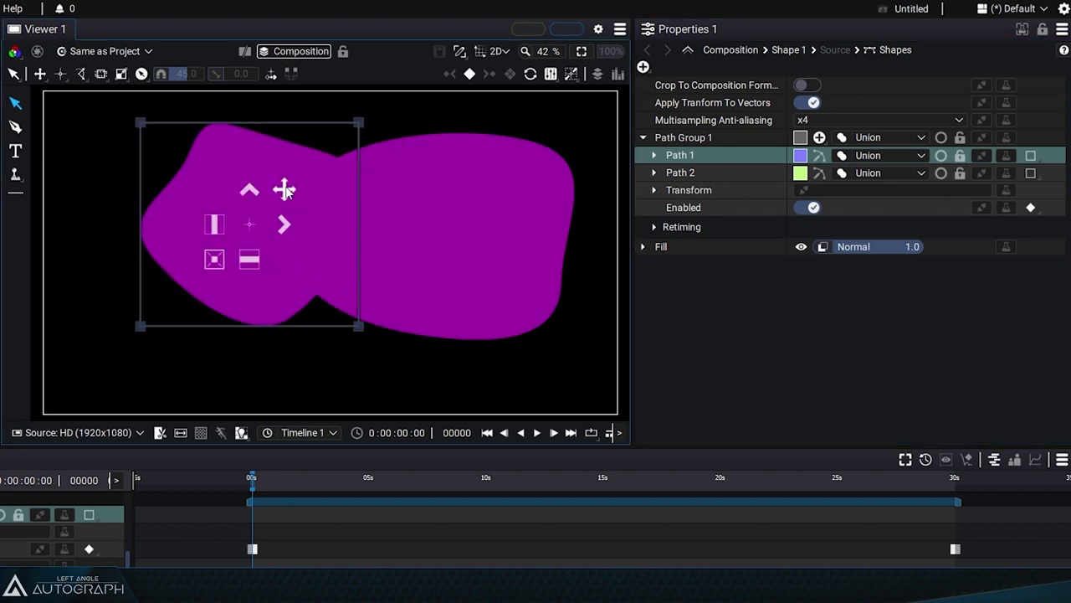
# Expand Path 1's Transform parameters, move the path to about -230, 53 and rotate it by about 24 degrees.
pyautogui.click(653, 156)
pyautogui.click(669, 171)
pyautogui.click(666, 172)
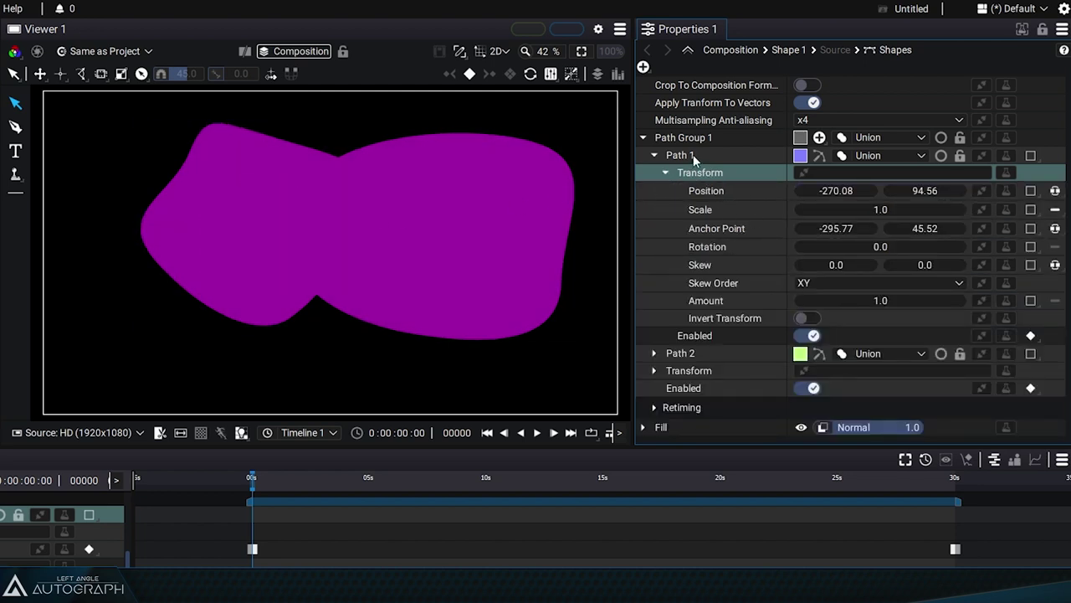
pyautogui.click(693, 154)
pyautogui.moveTo(282, 186); pyautogui.dragTo(358, 231)
pyautogui.press('e')
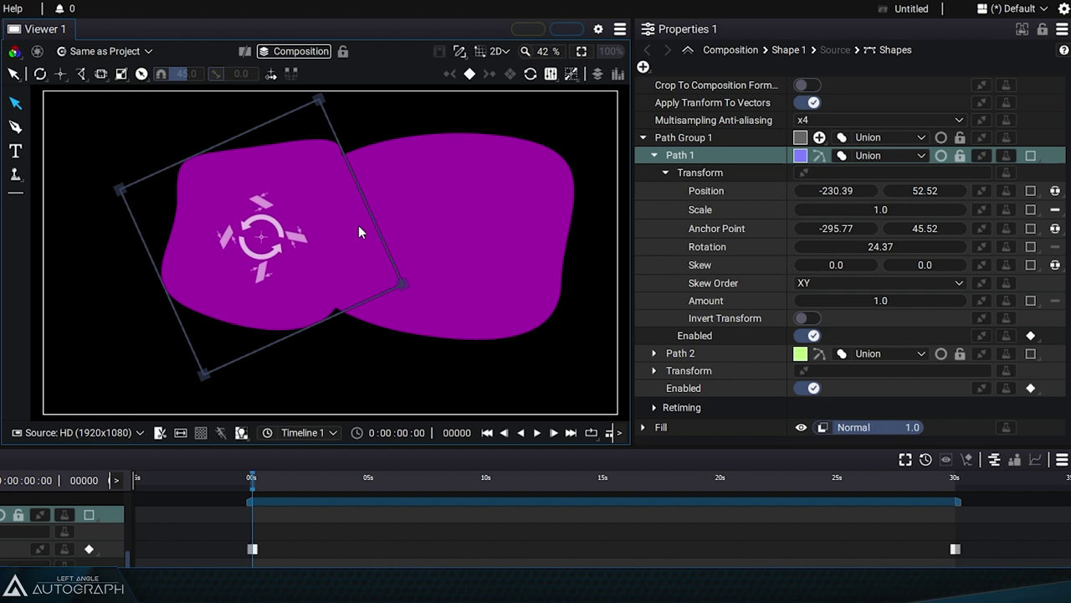
pyautogui.press('w')
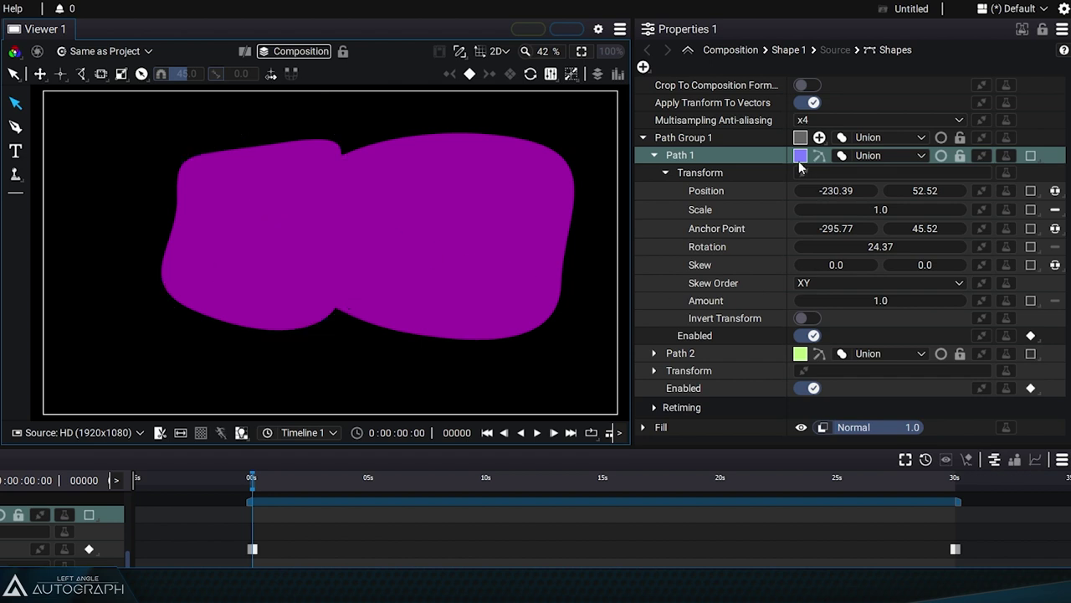
# Collapse Path 1's Transform parameters and set Path 2's combine operation to Difference.
pyautogui.click(664, 173)
pyautogui.click(863, 210)
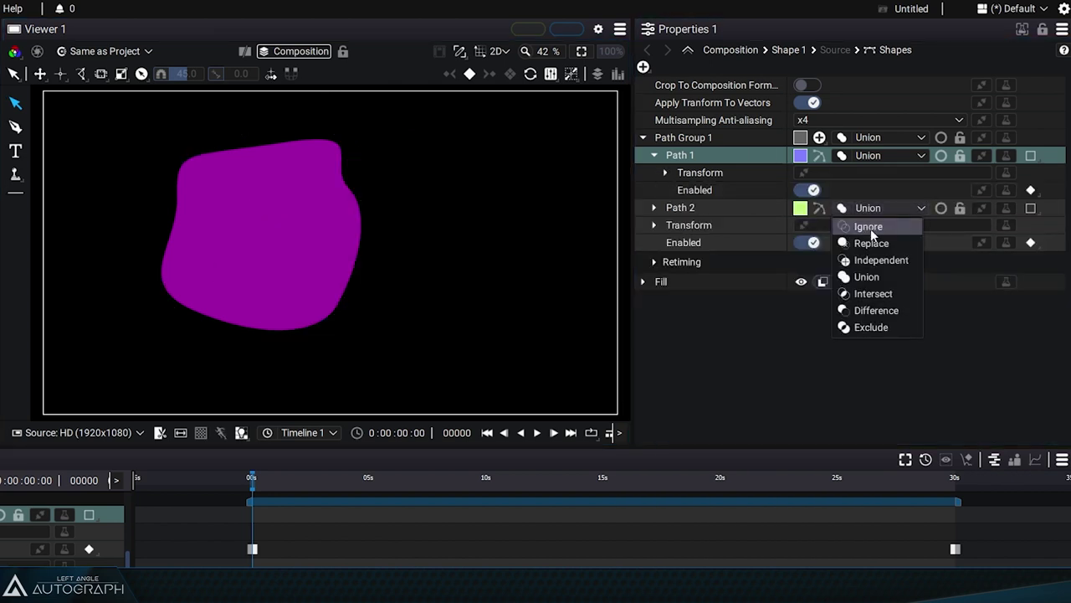
pyautogui.click(872, 312)
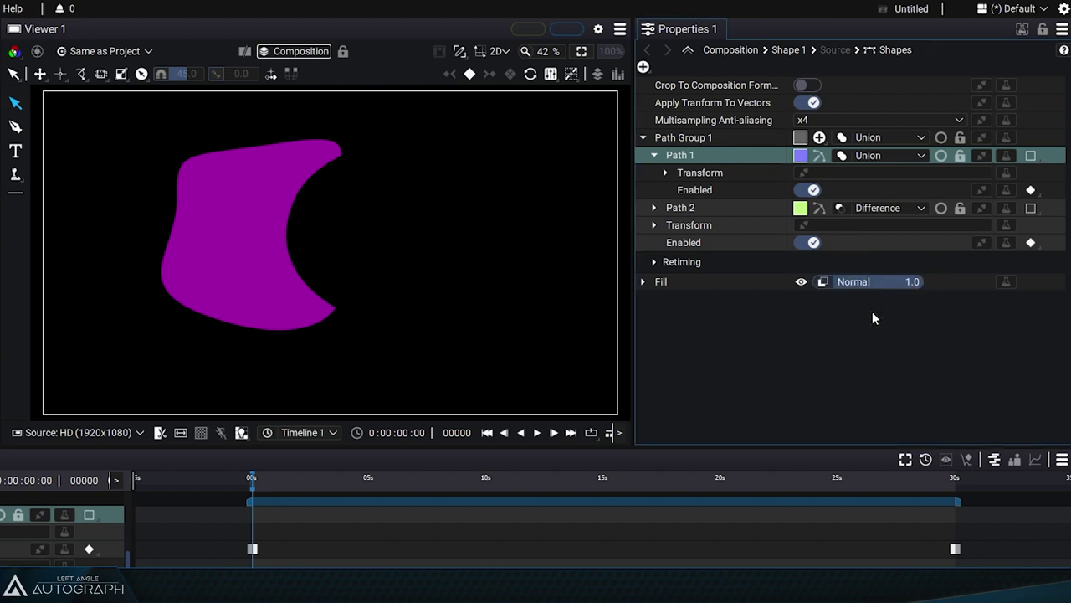
# Scale down Path 2, rotate it counter-clockwise and move it to the lower left so it cuts deeper into Path 1.
pyautogui.click(698, 208)
pyautogui.moveTo(517, 195); pyautogui.dragTo(472, 199)
pyautogui.moveTo(390, 268); pyautogui.dragTo(421, 258)
pyautogui.moveTo(493, 226); pyautogui.dragTo(399, 201)
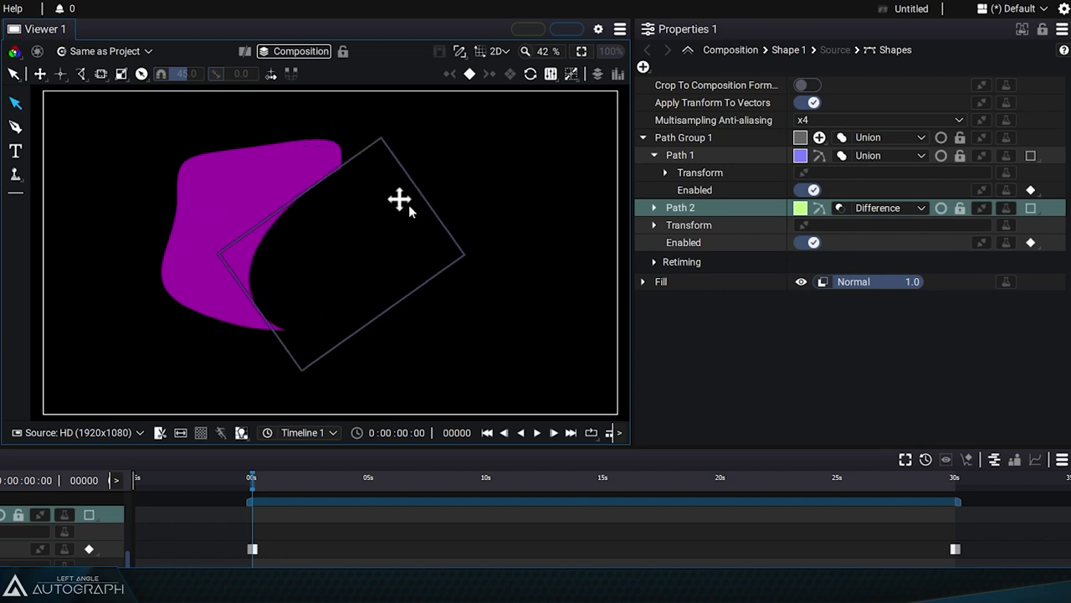
pyautogui.click(587, 284)
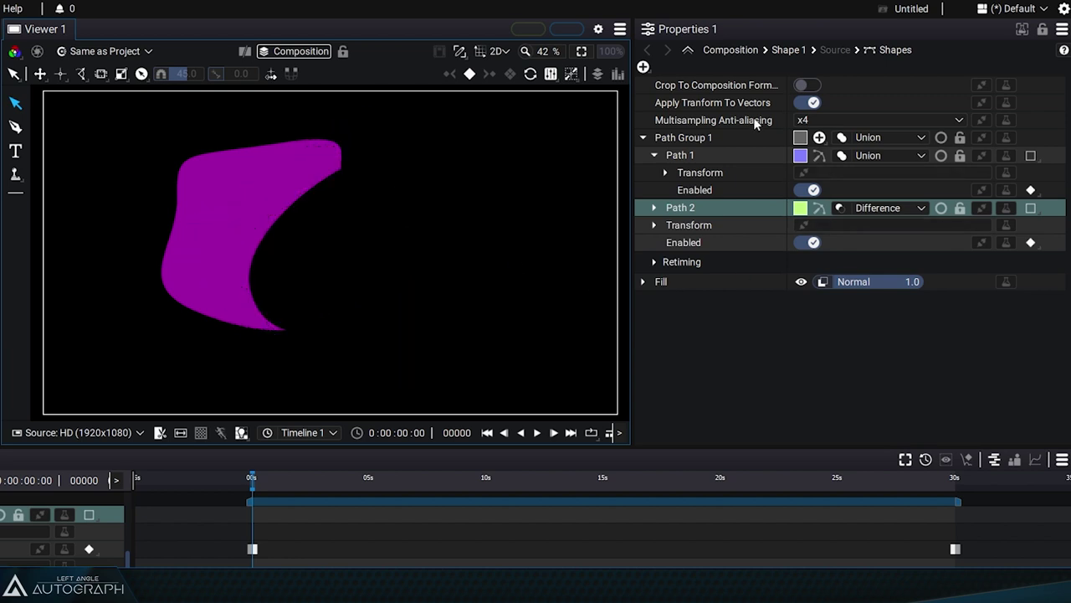
# Select Path Group 1 and try Union and Intersect as Path 2's combine operation, comparing the group's bounding box.
pyautogui.click(681, 139)
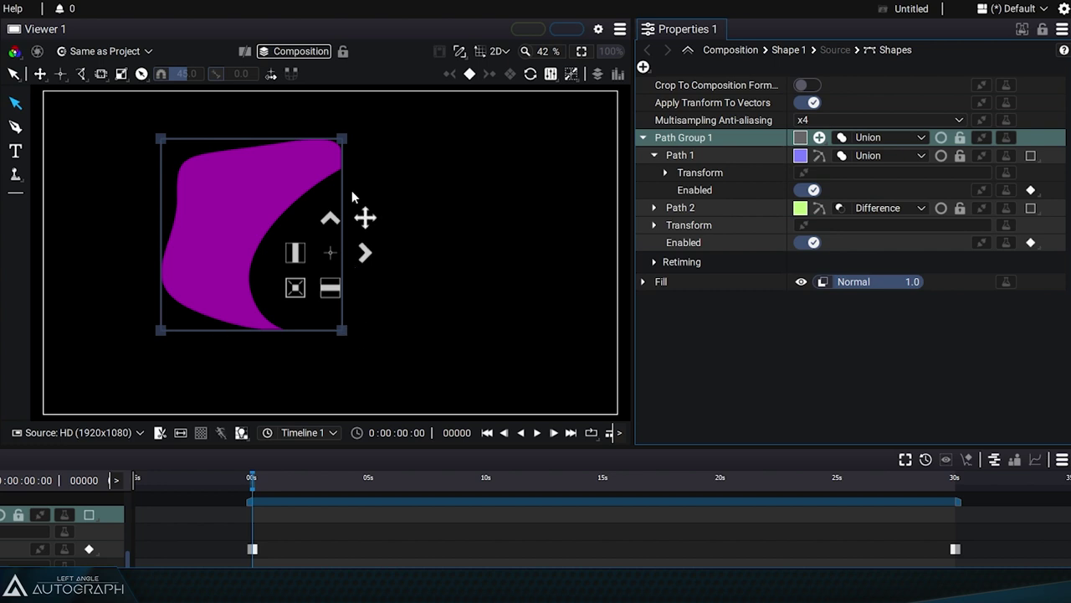
pyautogui.click(893, 207)
pyautogui.click(897, 276)
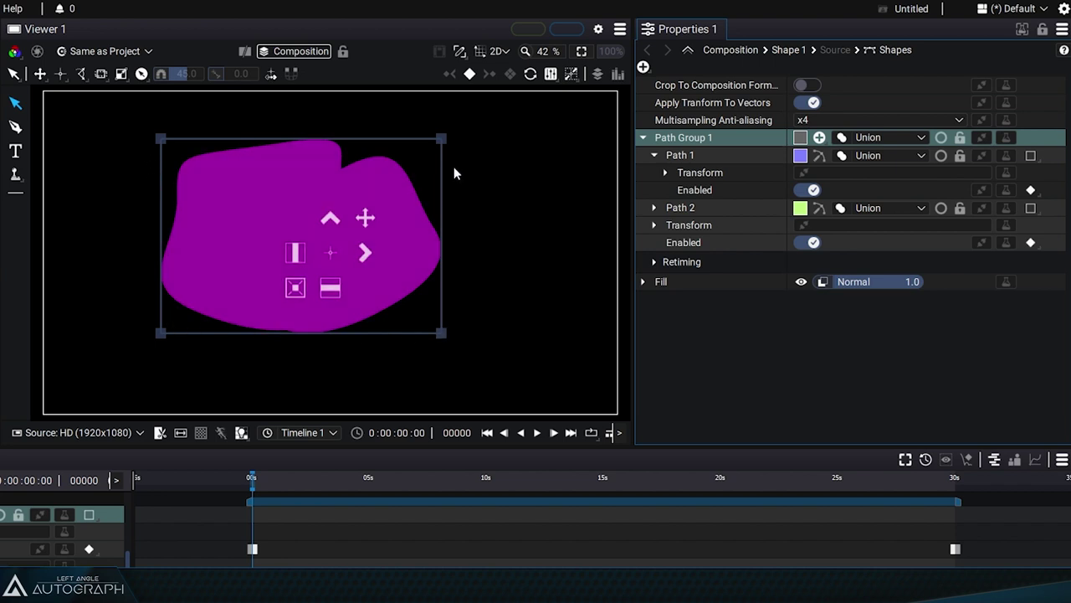
pyautogui.click(857, 207)
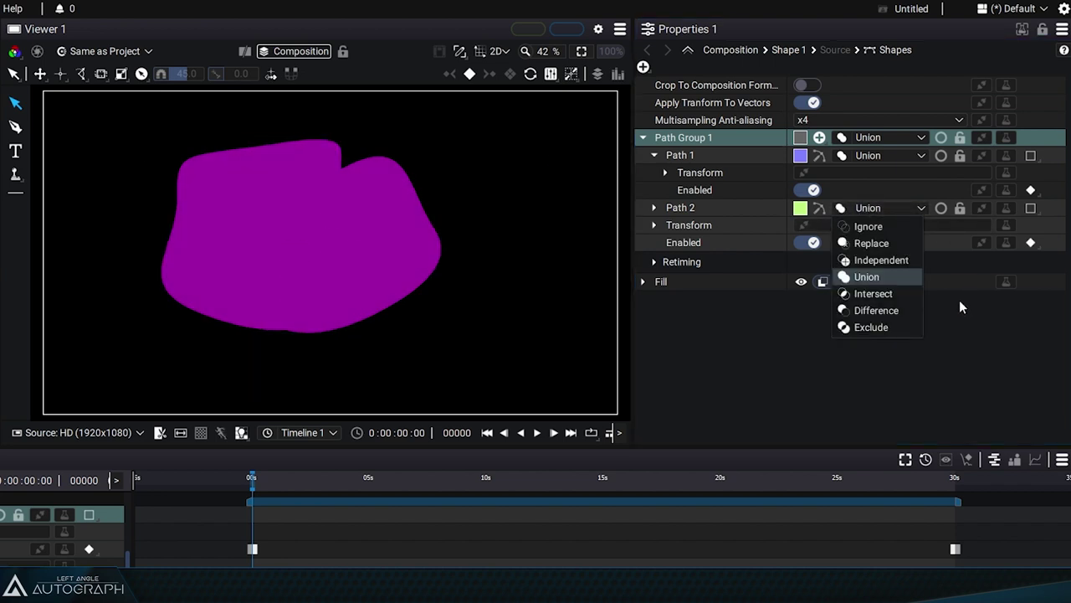
pyautogui.click(904, 293)
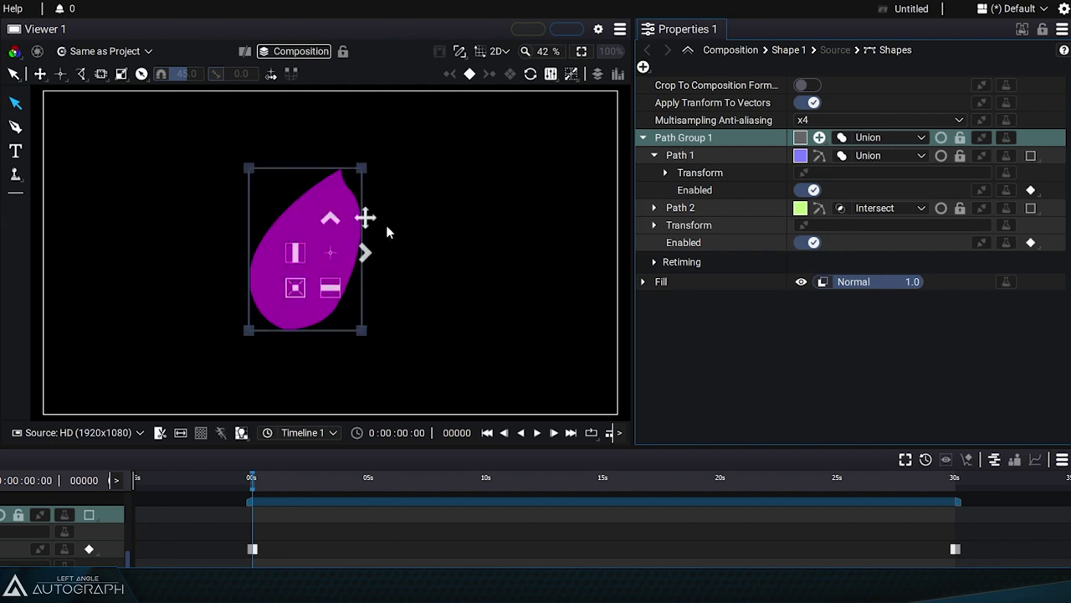
# Set Path 2 to Union, rotate Path Group 1 about 23 degrees, scale it to about 0.88 and move it to about -283, 75.
pyautogui.click(882, 207)
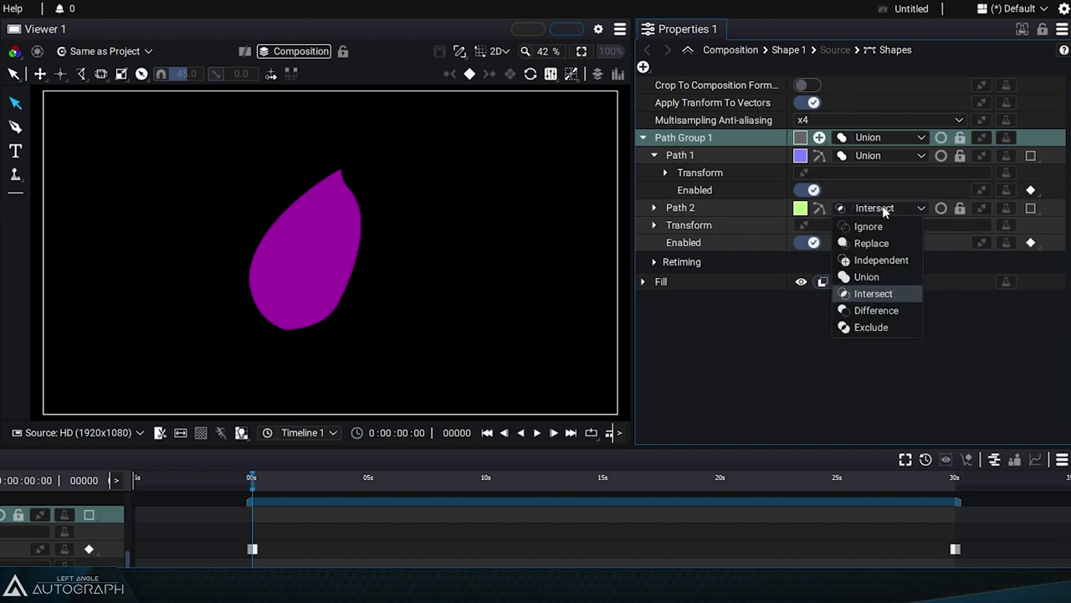
pyautogui.click(880, 277)
pyautogui.moveTo(524, 282); pyautogui.dragTo(533, 212)
pyautogui.moveTo(305, 290); pyautogui.dragTo(294, 288)
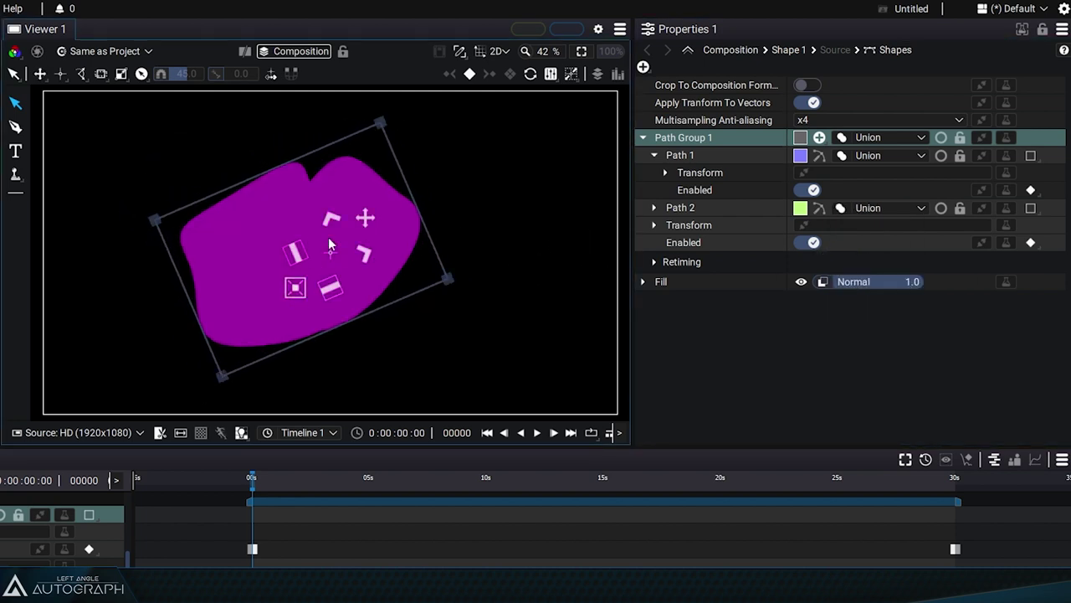
pyautogui.moveTo(364, 216); pyautogui.dragTo(282, 201)
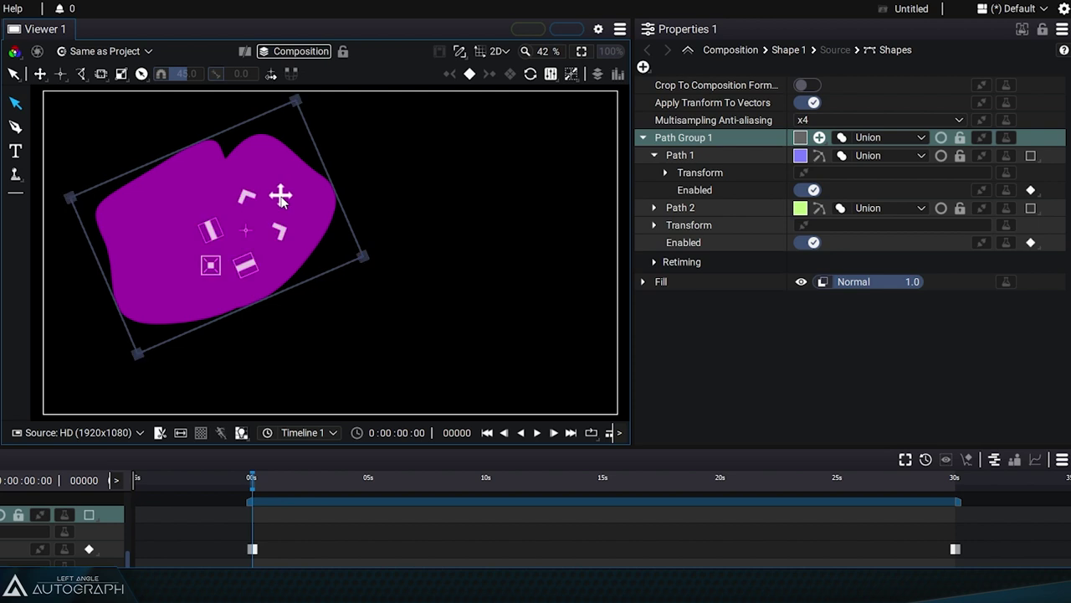
# Try moving Path 1 on its own within the transformed group, and undo the move.
pyautogui.click(725, 155)
pyautogui.moveTo(297, 201); pyautogui.dragTo(279, 216)
pyautogui.hotkey('ctrl', 'z')
# Move Path 2 slightly to the upper right within the group and reselect Path Group 1.
pyautogui.click(714, 207)
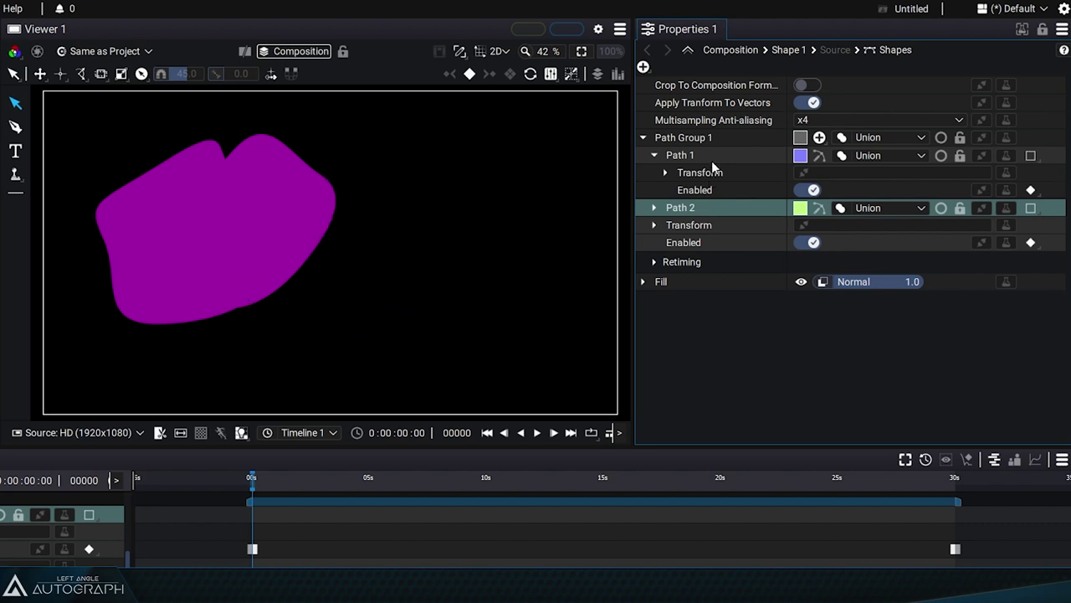
pyautogui.moveTo(425, 198)
pyautogui.mouseDown()
pyautogui.moveTo(419, 210)
pyautogui.moveTo(407, 196)
pyautogui.moveTo(476, 175)
pyautogui.moveTo(454, 220)
pyautogui.moveTo(383, 192)
pyautogui.moveTo(440, 196)
pyautogui.mouseUp()
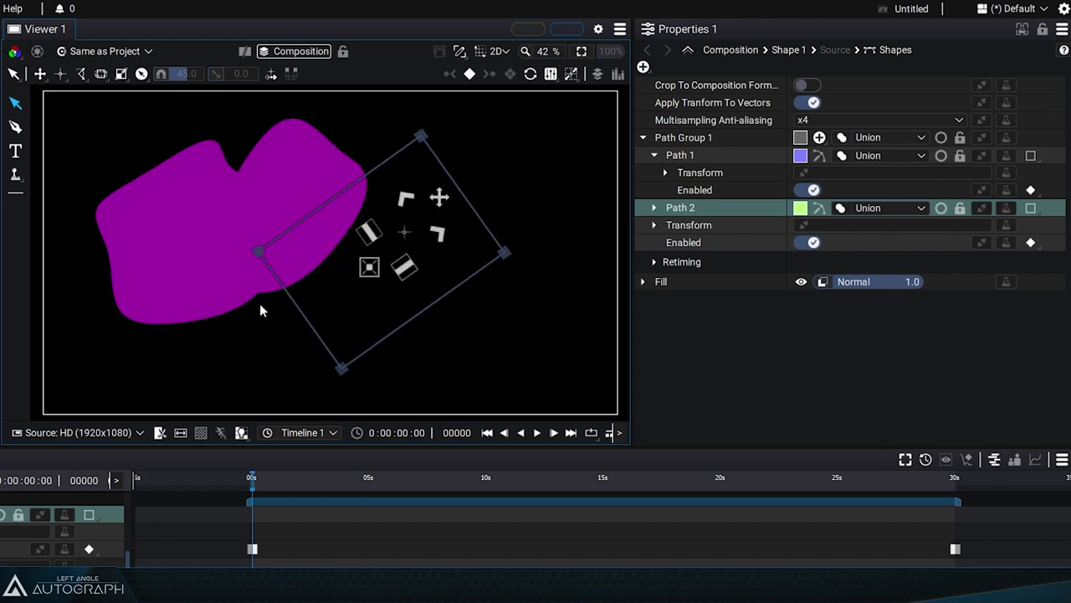
pyautogui.click(484, 364)
pyautogui.click(685, 139)
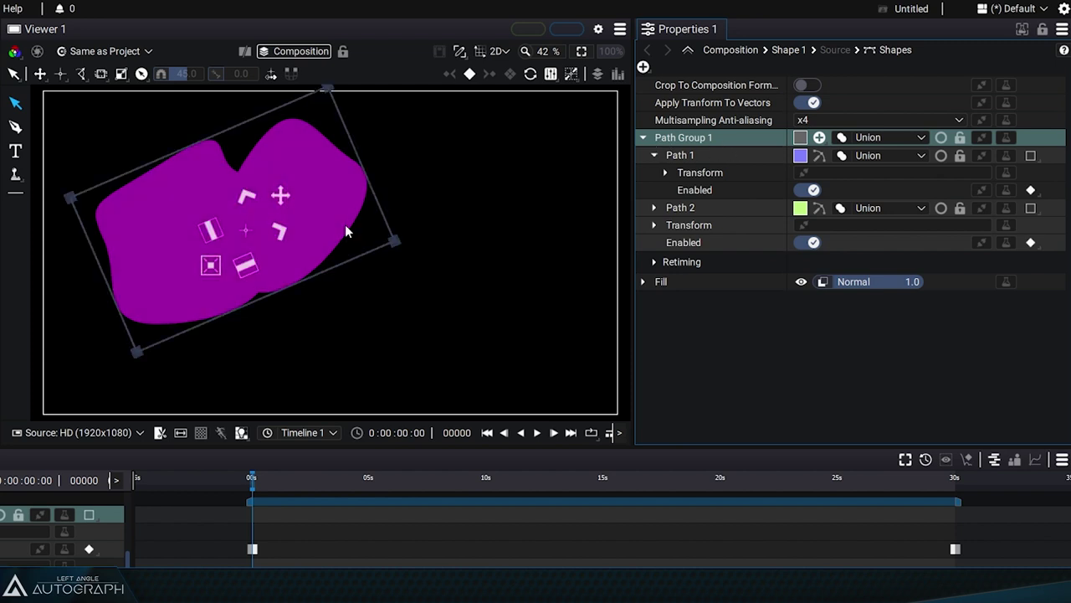
# Select Path 2, rotate it clockwise, enlarge it and move it farther right from Path 1.
pyautogui.click(681, 207)
pyautogui.moveTo(446, 201); pyautogui.dragTo(520, 298)
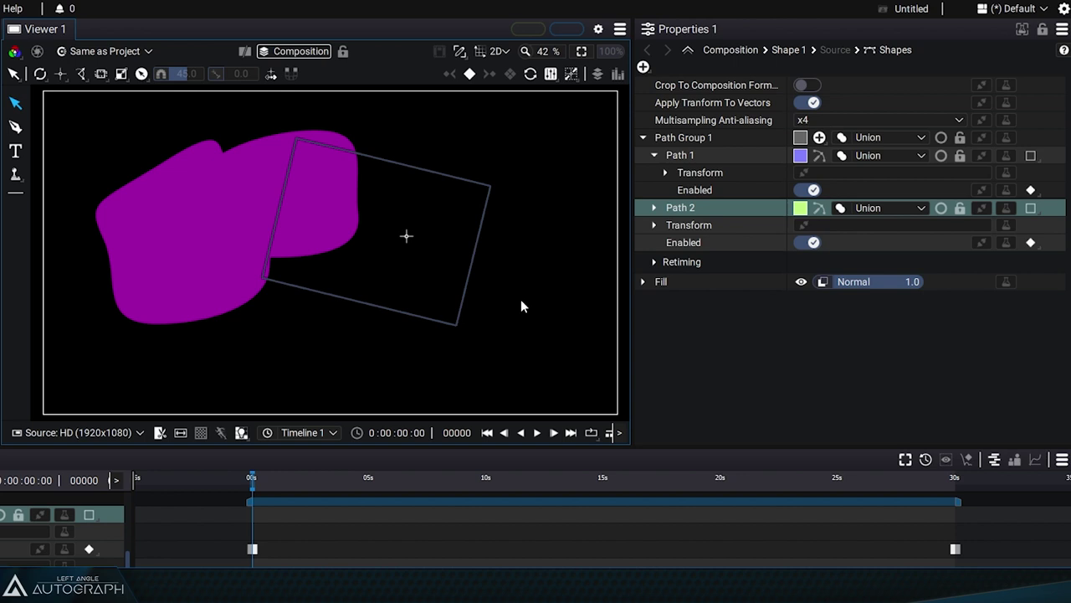
pyautogui.moveTo(369, 276); pyautogui.dragTo(354, 295)
pyautogui.moveTo(446, 217); pyautogui.dragTo(497, 234)
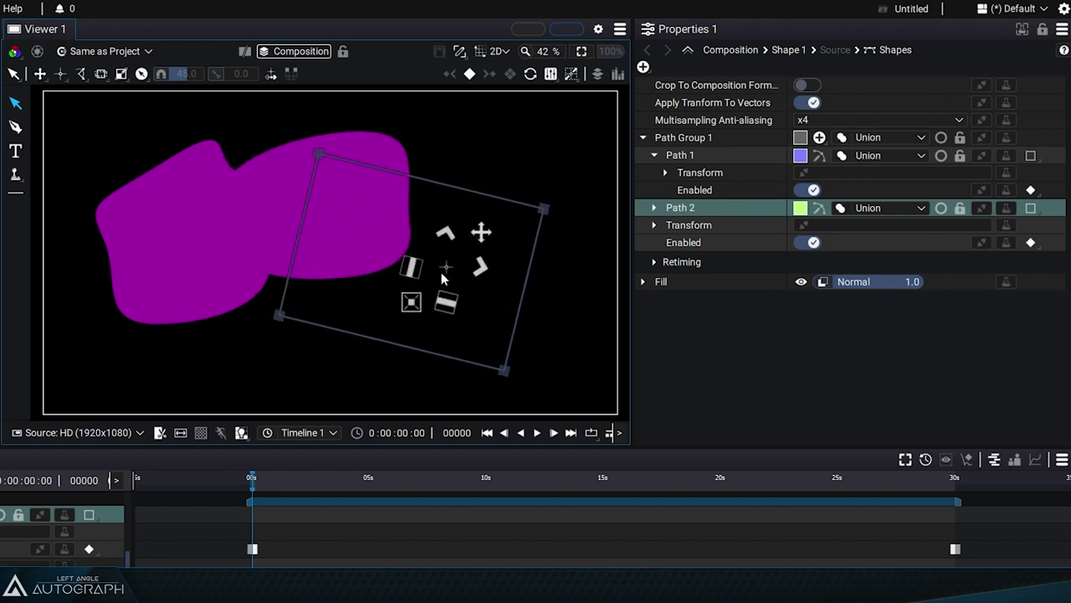
# Expand Path Group 1's Transform parameters and vary its Amount down to 0.0 and back up to 1.0.
pyautogui.click(654, 156)
pyautogui.click(654, 189)
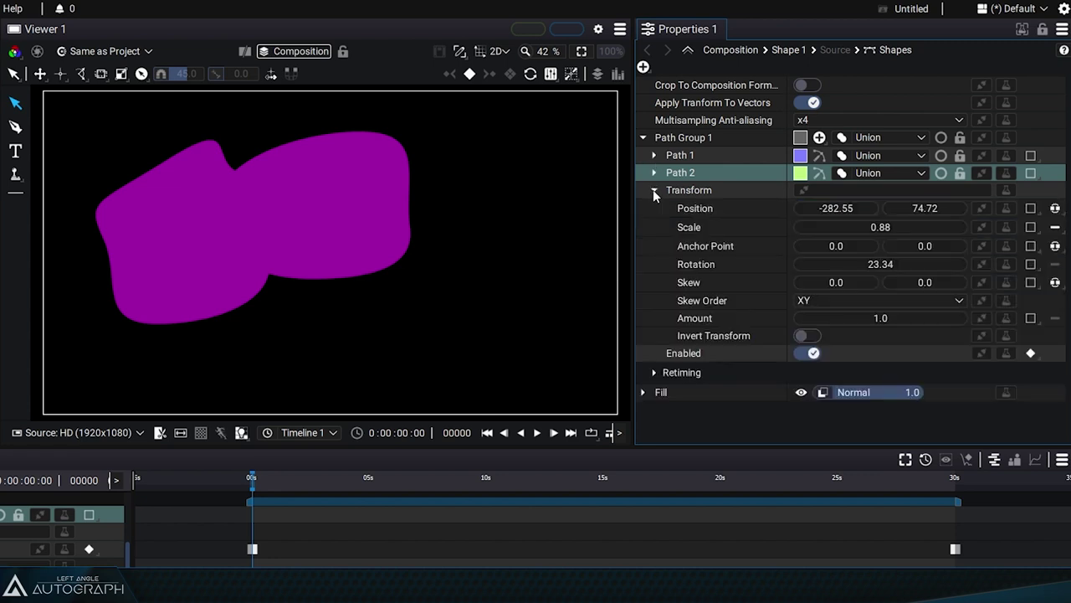
pyautogui.moveTo(880, 318); pyautogui.dragTo(797, 318)
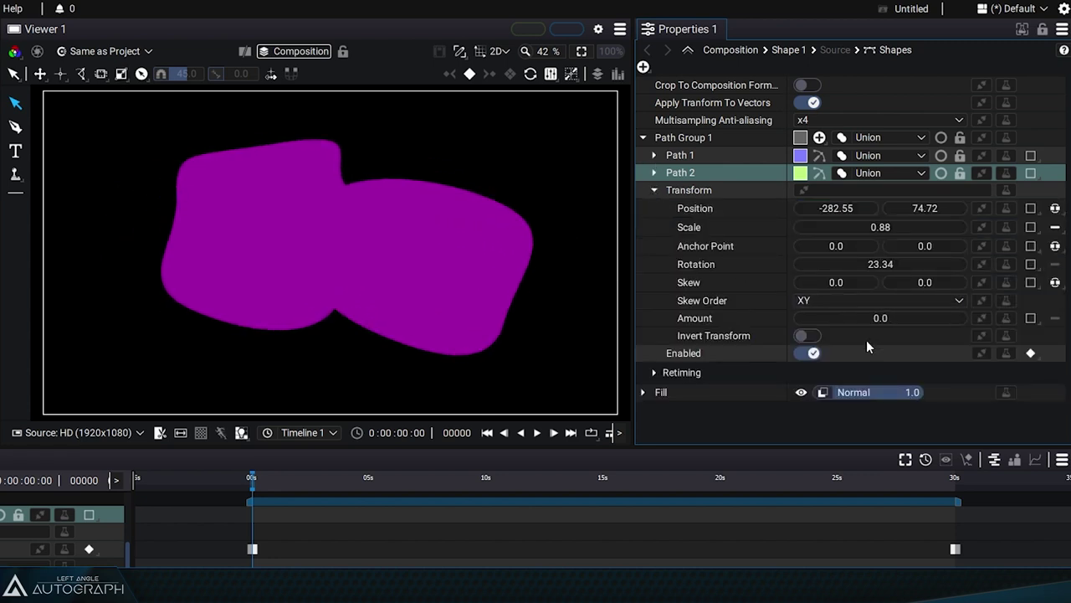
pyautogui.moveTo(441, 243); pyautogui.dragTo(501, 239)
pyautogui.moveTo(857, 318); pyautogui.dragTo(987, 319)
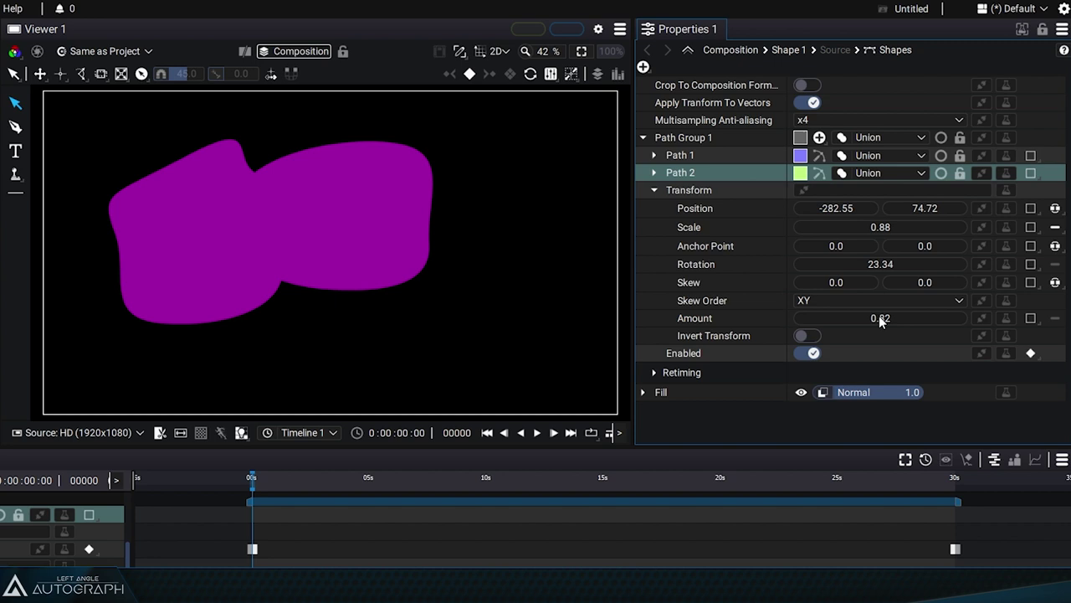
pyautogui.moveTo(879, 318); pyautogui.dragTo(906, 318)
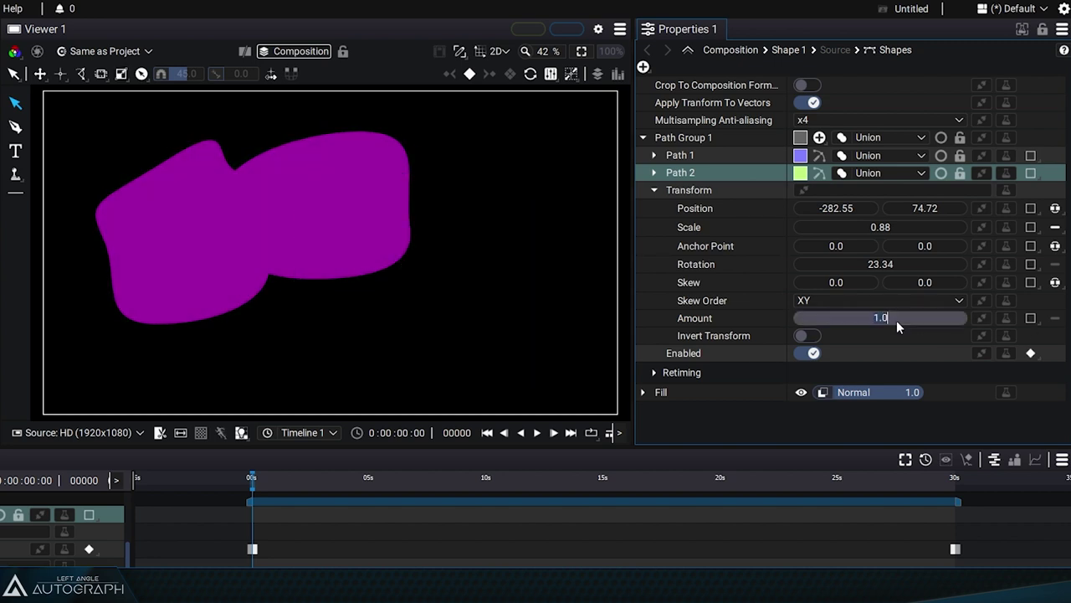
# Set the group transform's Amount to 0 and rotate Path 2 counter-clockwise by about 34 degrees.
pyautogui.write('0')
pyautogui.press('Return')
pyautogui.moveTo(507, 231); pyautogui.dragTo(501, 139)
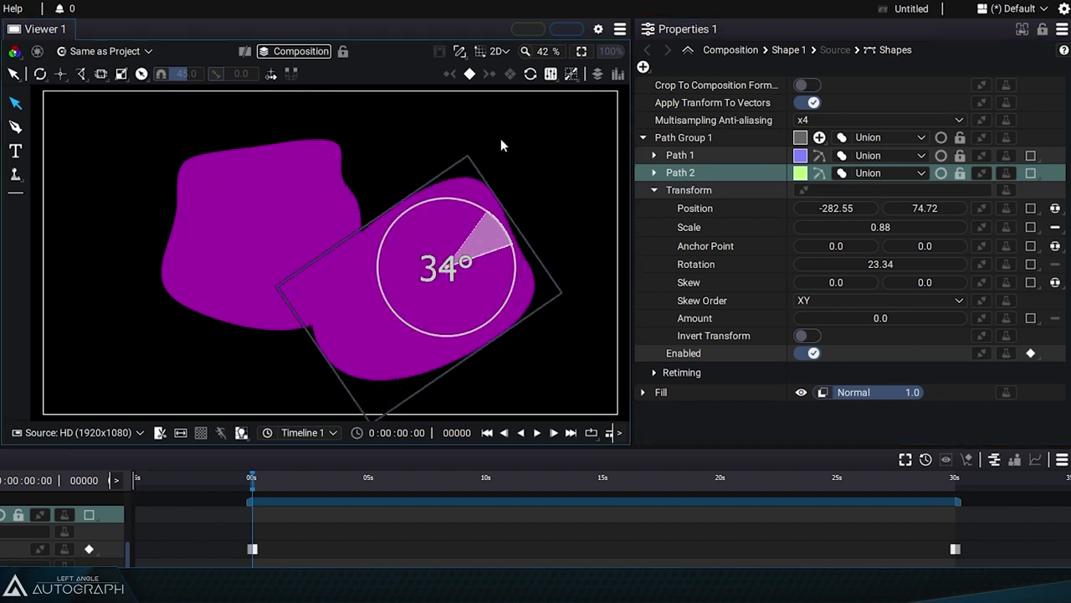
# Set the group transform's Amount to 1, lower it to 0.8, and raise it back to 1.0.
pyautogui.click(882, 320)
pyautogui.write('1')
pyautogui.press('Return')
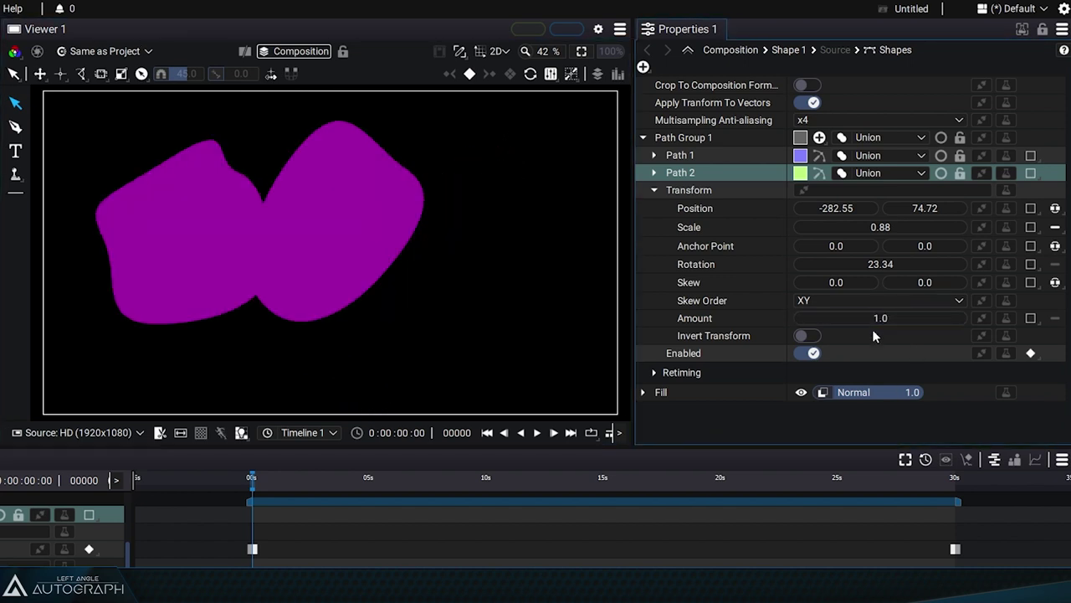
pyautogui.click(878, 318)
pyautogui.write('0.8')
pyautogui.press('Return')
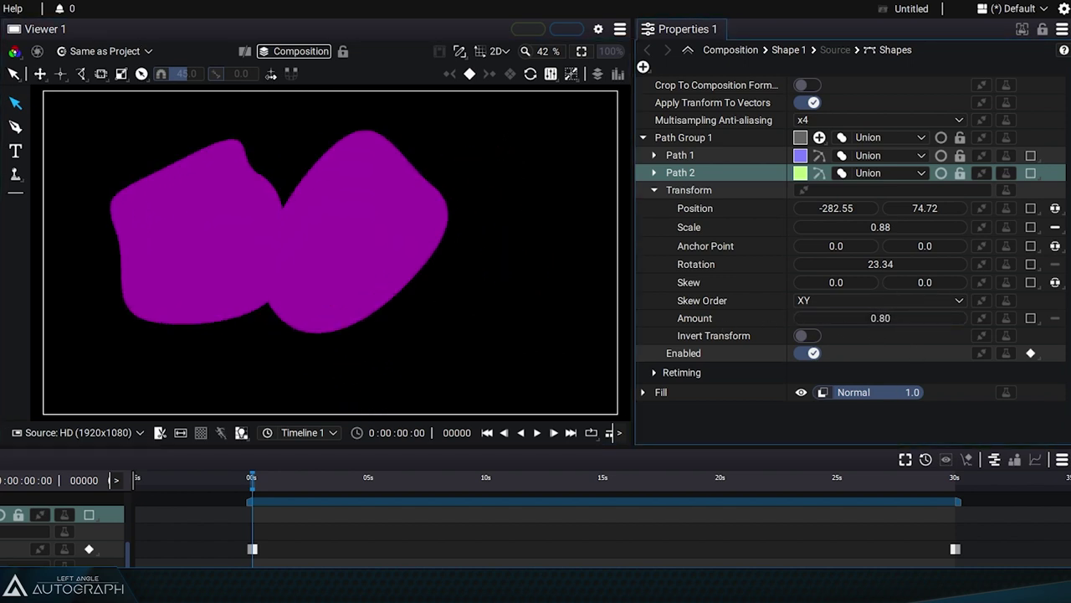
pyautogui.moveTo(878, 318)
pyautogui.mouseDown()
pyautogui.moveTo(844, 318)
pyautogui.moveTo(1070, 318)
pyautogui.moveTo(865, 318)
pyautogui.moveTo(894, 318)
pyautogui.mouseUp()
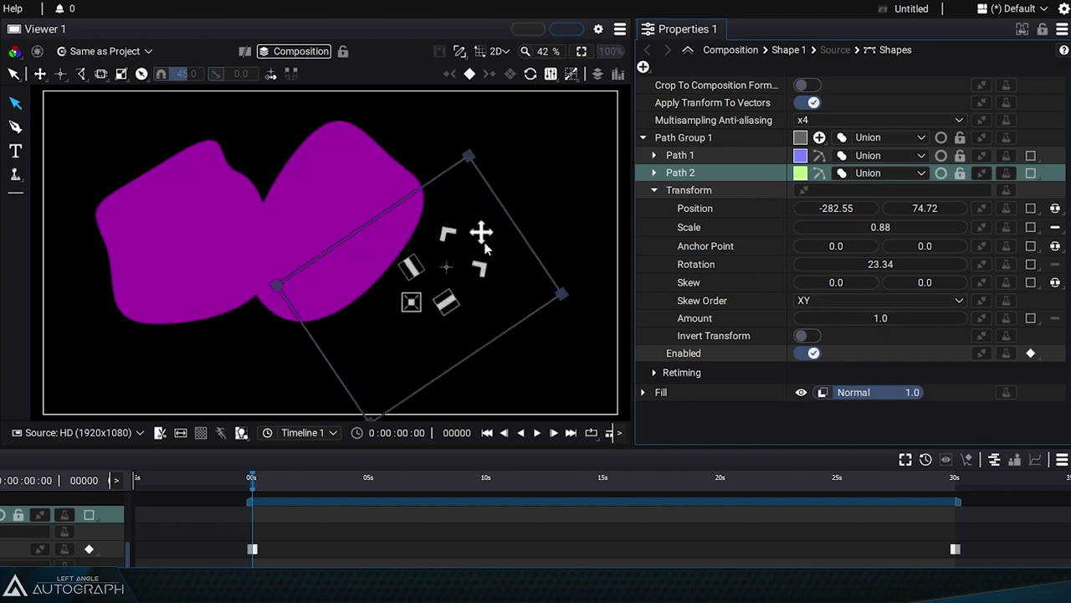
# Rotate and reposition Path 2 within the group, set the group transform's Amount to 0, and bring it back up to 1.0.
pyautogui.moveTo(484, 245); pyautogui.dragTo(526, 310)
pyautogui.click(873, 323)
pyautogui.write('0')
pyautogui.press('Return')
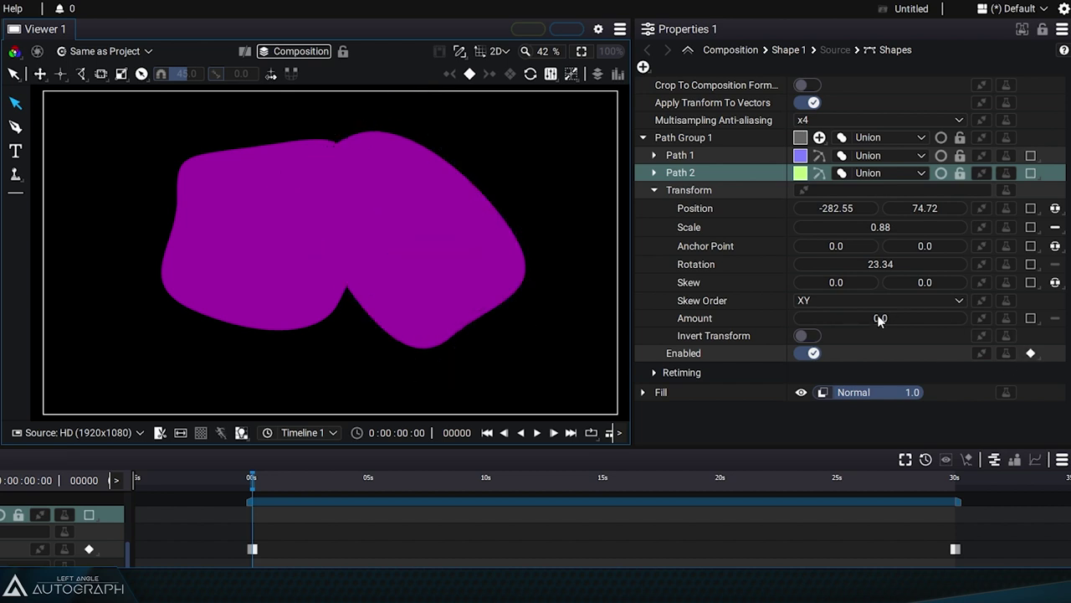
pyautogui.moveTo(880, 318); pyautogui.dragTo(880, 319)
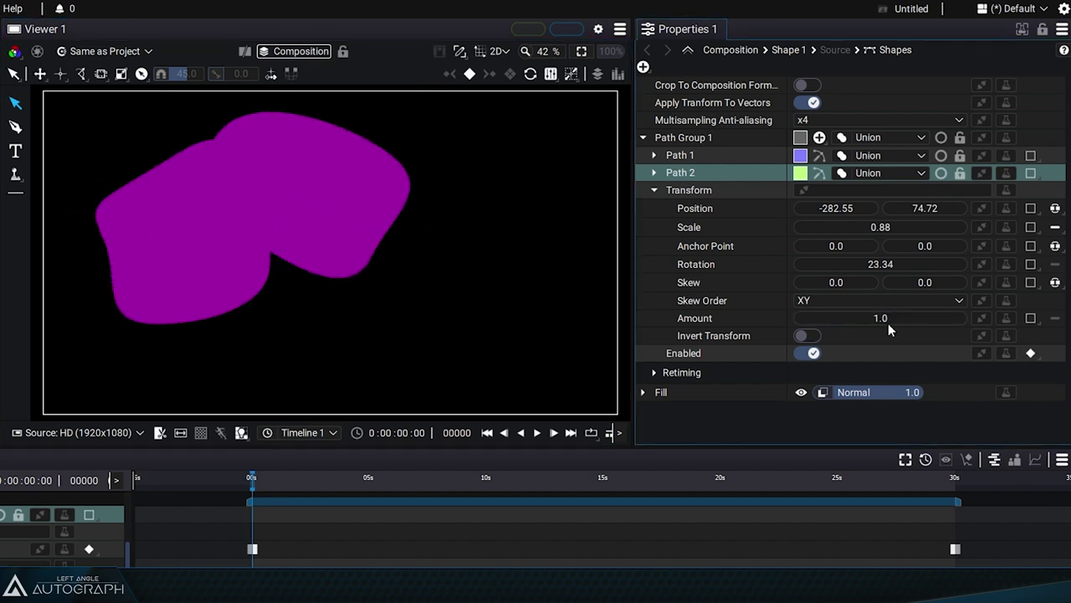
# Compare the separate Transform sections of Path 2 and Path Group 1, and collapse the group.
pyautogui.click(655, 172)
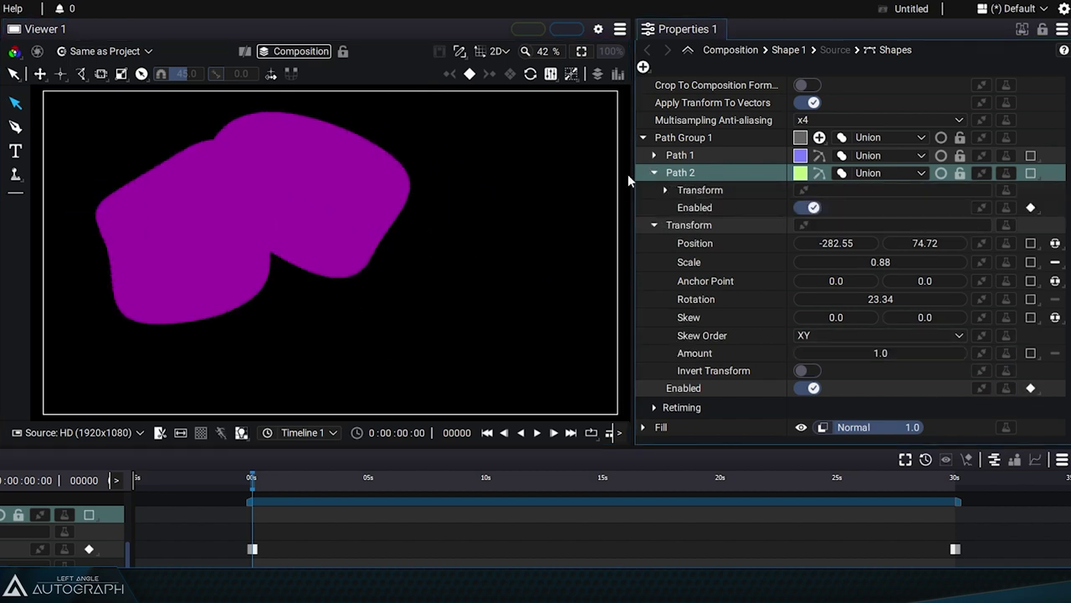
pyautogui.click(708, 192)
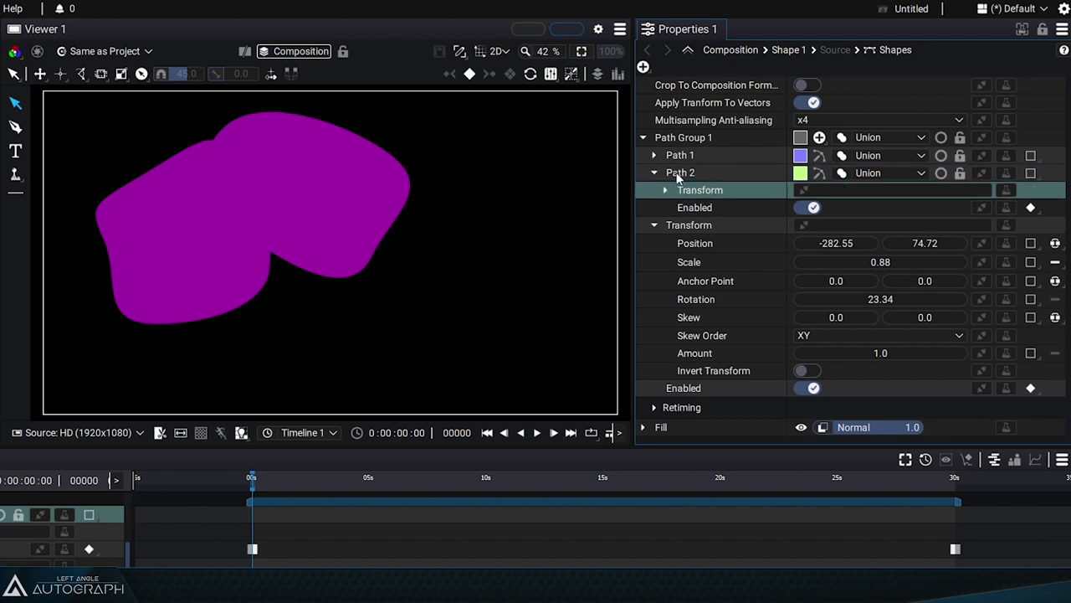
pyautogui.click(678, 175)
pyautogui.click(701, 226)
pyautogui.click(686, 139)
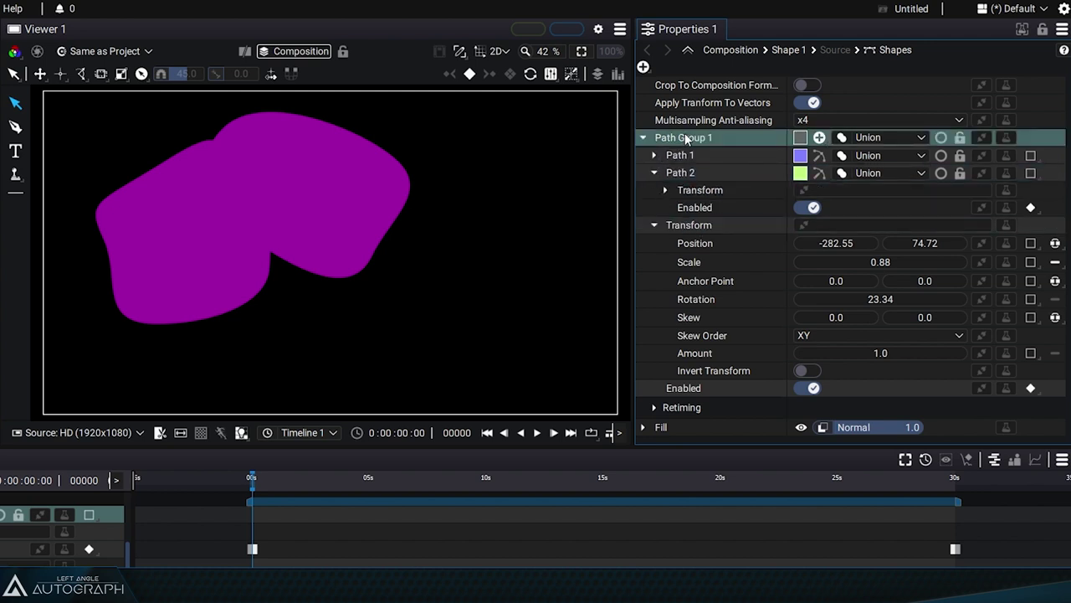
pyautogui.click(643, 137)
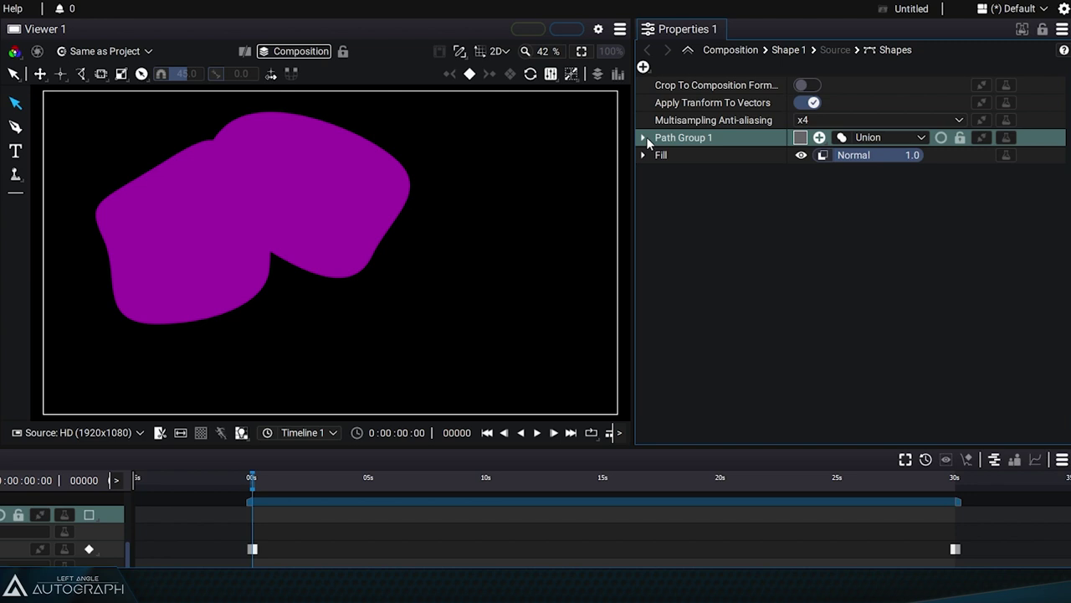
# Go up to the Shape 1 layer's properties, collapse its Source and show the layer's own Transform parameters.
pyautogui.click(790, 51)
pyautogui.click(656, 87)
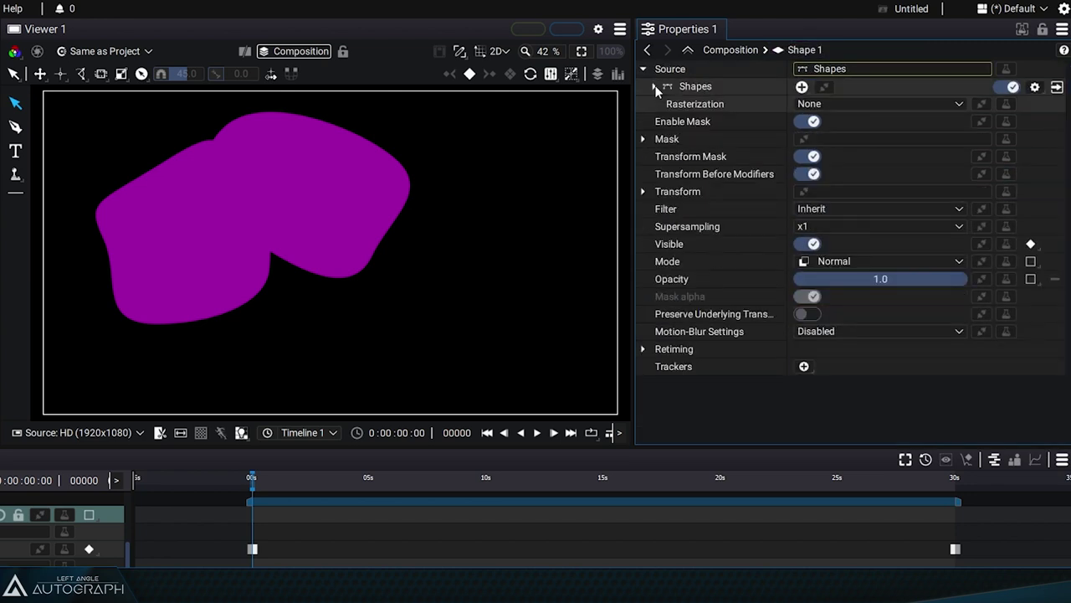
pyautogui.click(643, 192)
pyautogui.click(687, 191)
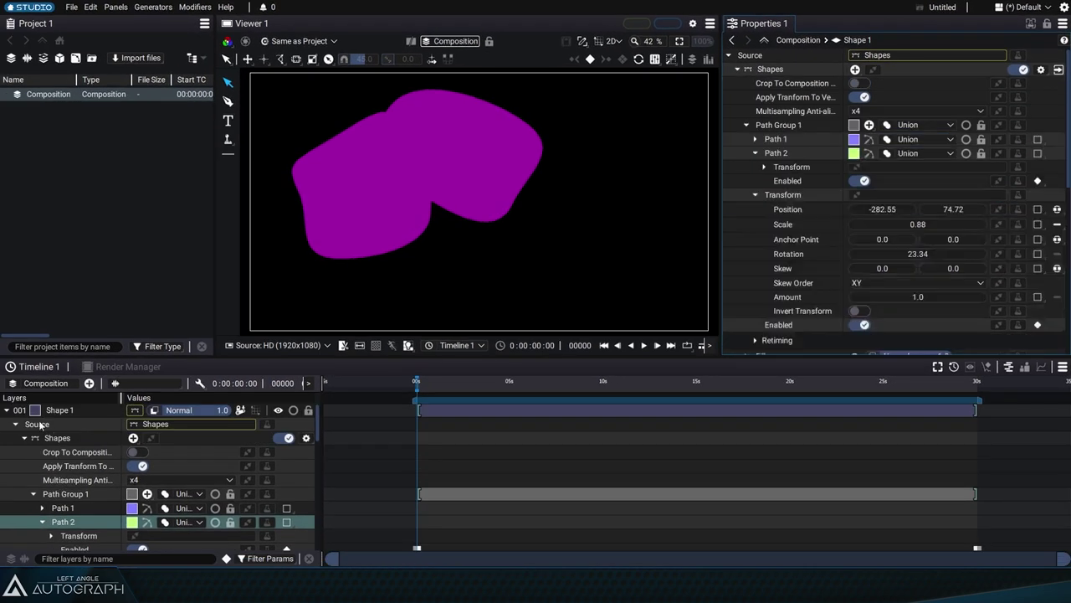
pyautogui.click(17, 425)
pyautogui.click(31, 496)
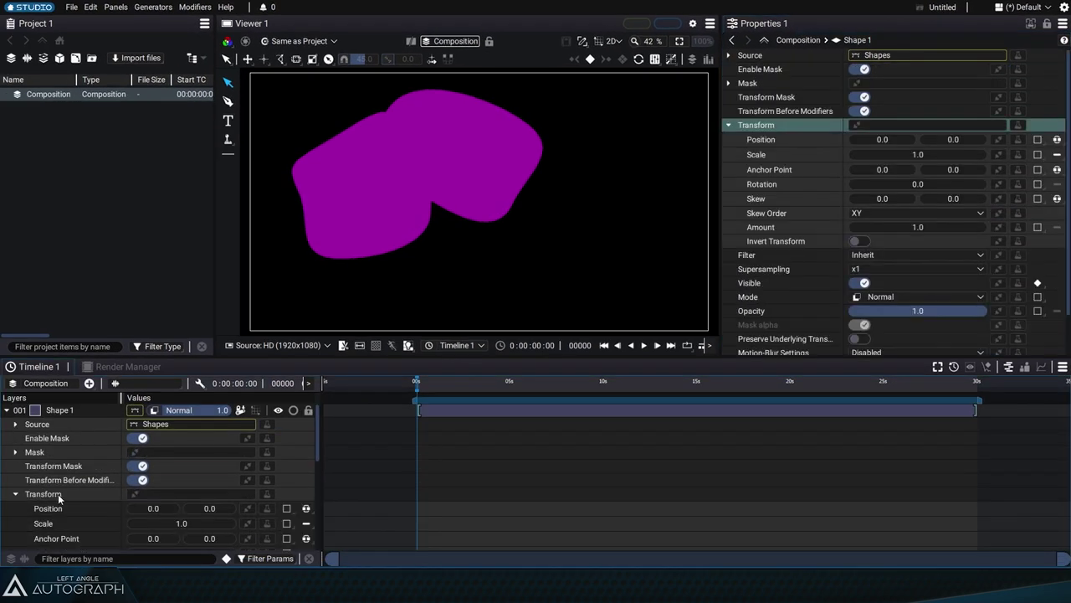
# Move and rotate the whole Shape 1 layer to about position -242.85, -273.21, and set its rotation to -45.
pyautogui.click(60, 411)
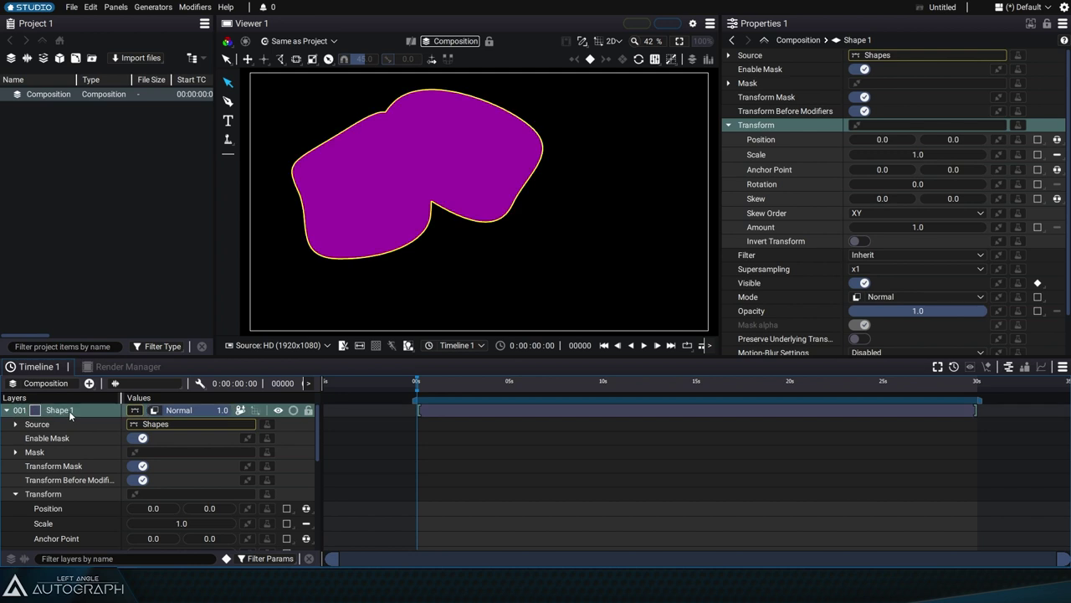
pyautogui.press('r')
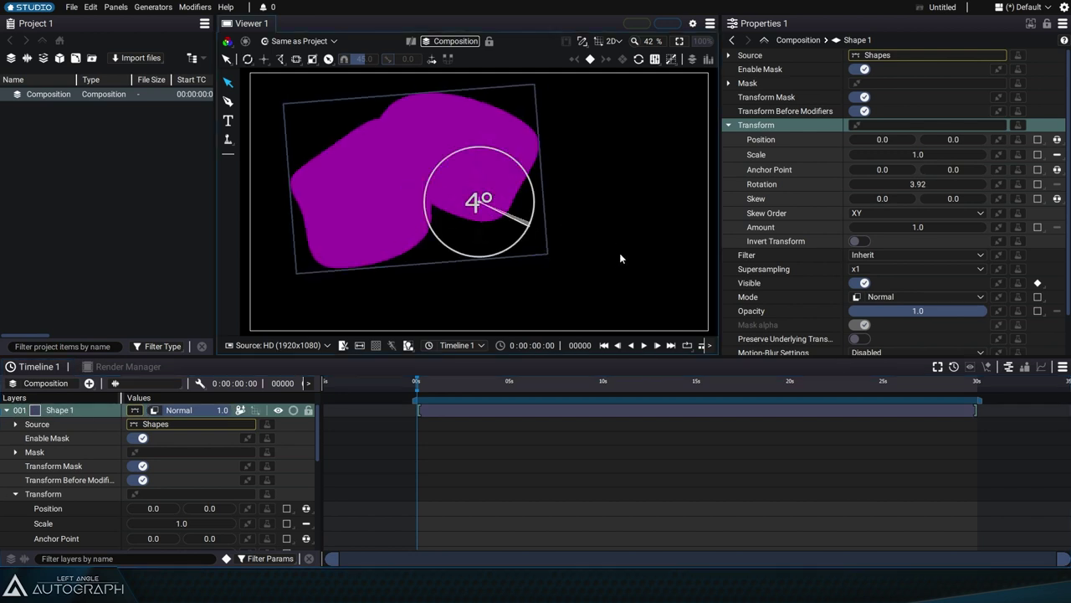
pyautogui.moveTo(619, 252); pyautogui.dragTo(601, 196)
pyautogui.moveTo(507, 173); pyautogui.dragTo(576, 166)
pyautogui.moveTo(677, 151); pyautogui.dragTo(647, 299)
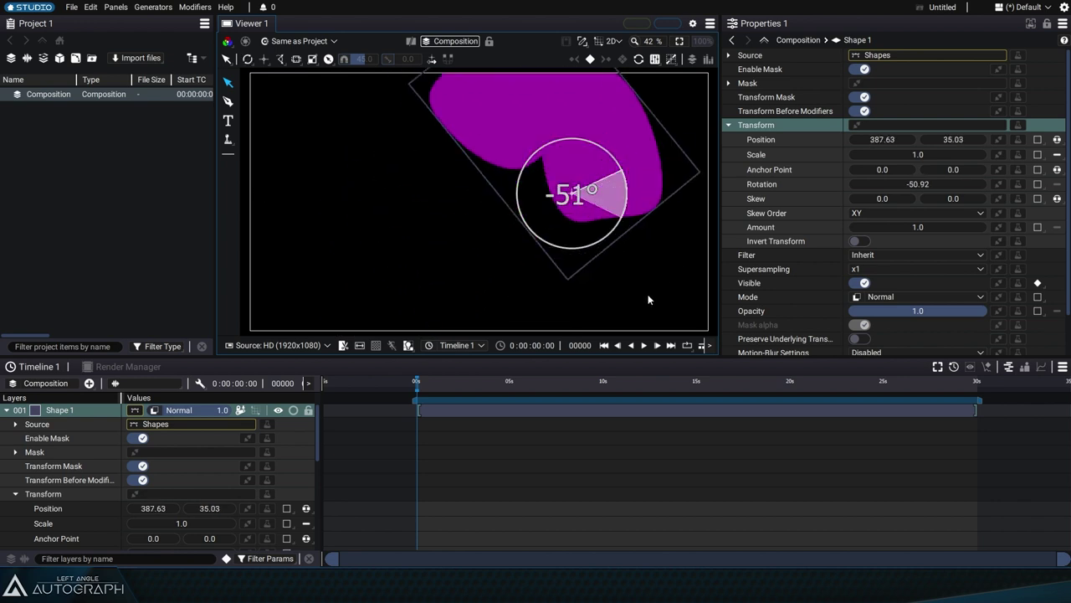
pyautogui.moveTo(600, 170); pyautogui.dragTo(621, 278)
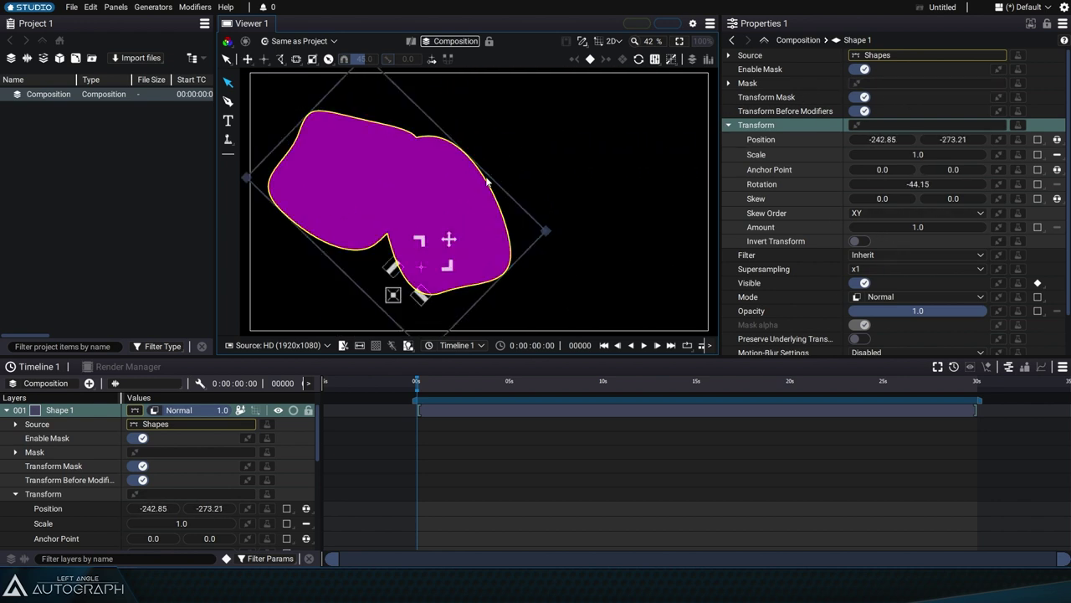
pyautogui.click(917, 184)
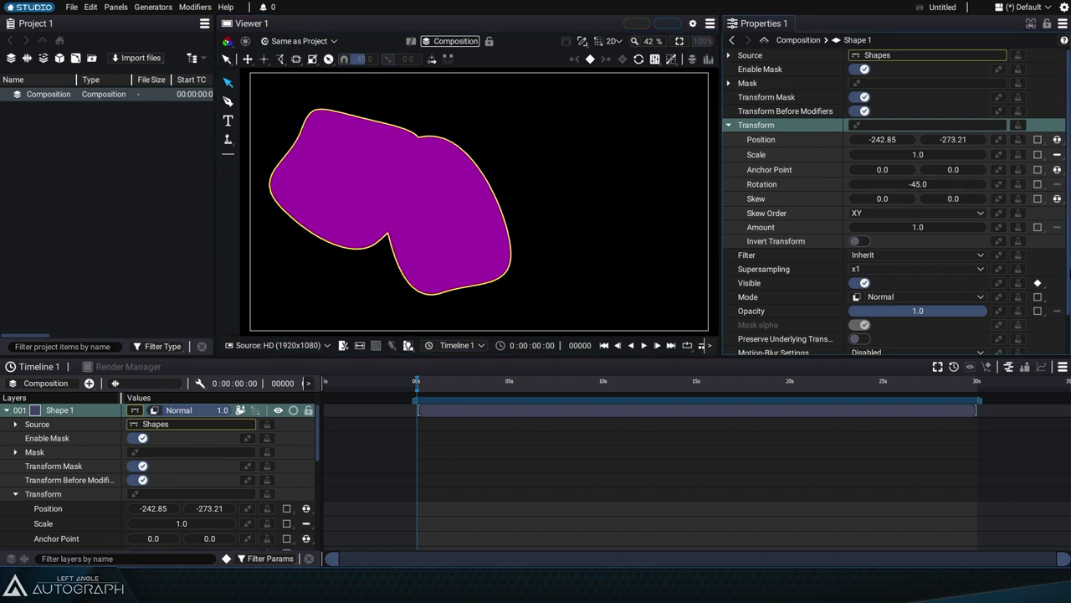
# Expand the layer's Source and set the rotation of Path Group 1's transform to 25.
pyautogui.click(729, 55)
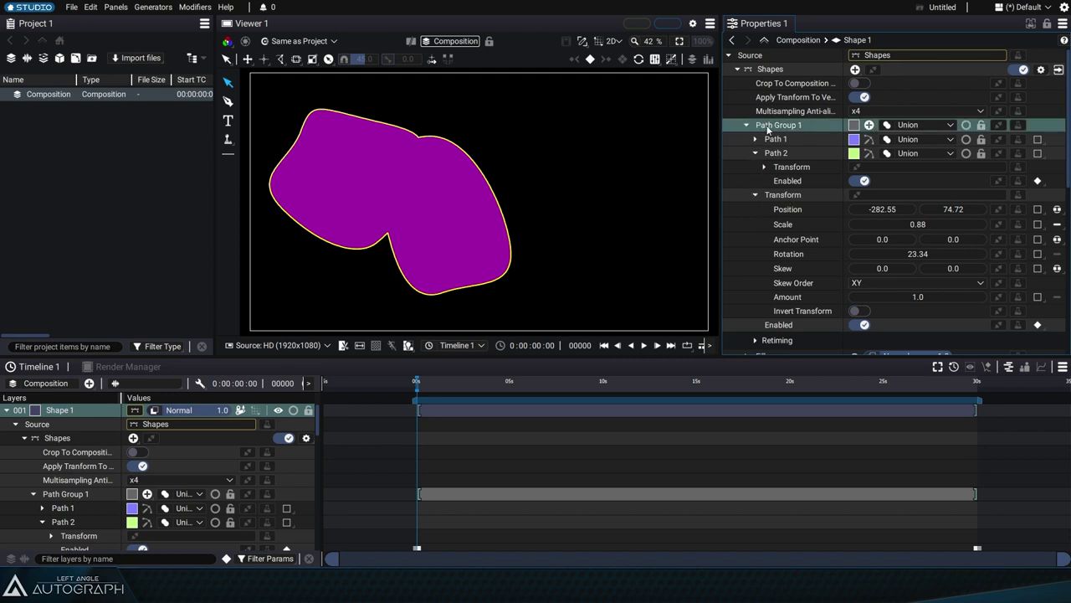
pyautogui.moveTo(907, 256)
pyautogui.mouseDown()
pyautogui.moveTo(930, 256)
pyautogui.moveTo(913, 255)
pyautogui.mouseUp()
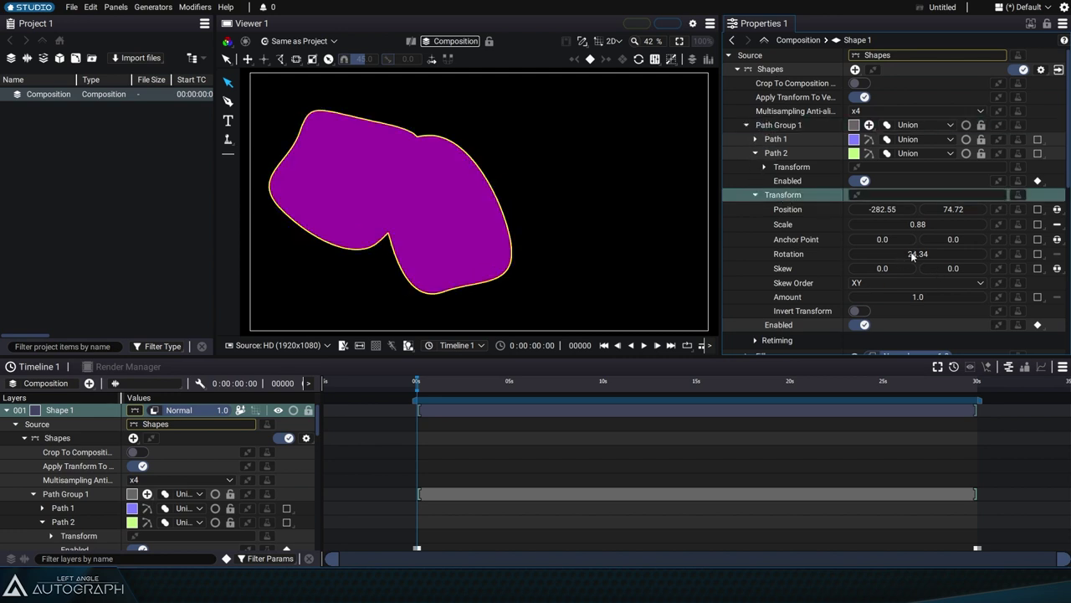
pyautogui.write('25')
pyautogui.press('Return')
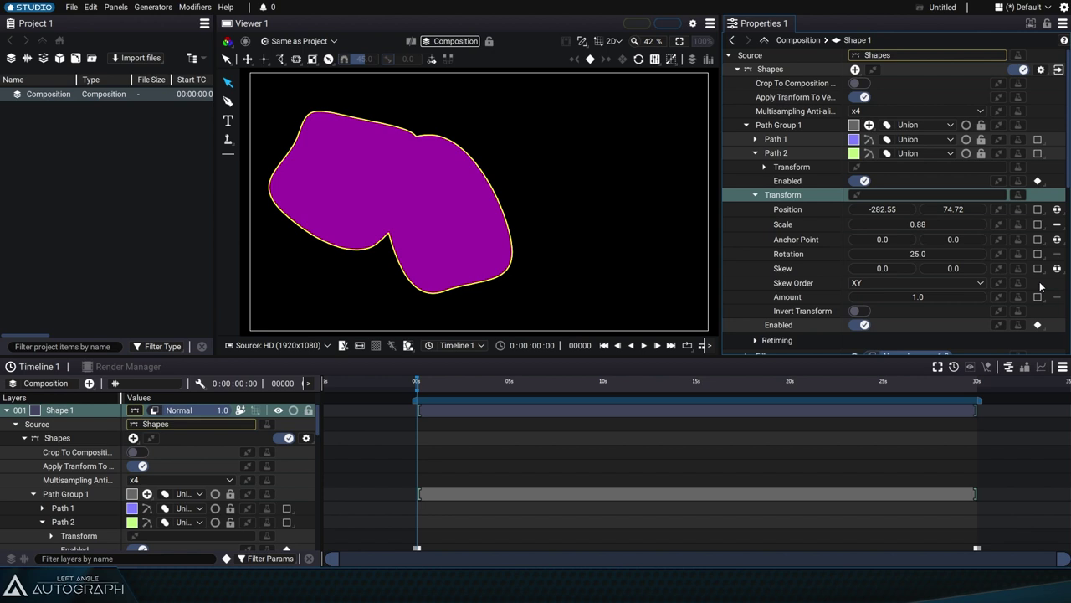
# Expand Path 2's own Transform and set its rotation to -30.
pyautogui.click(765, 166)
pyautogui.click(797, 168)
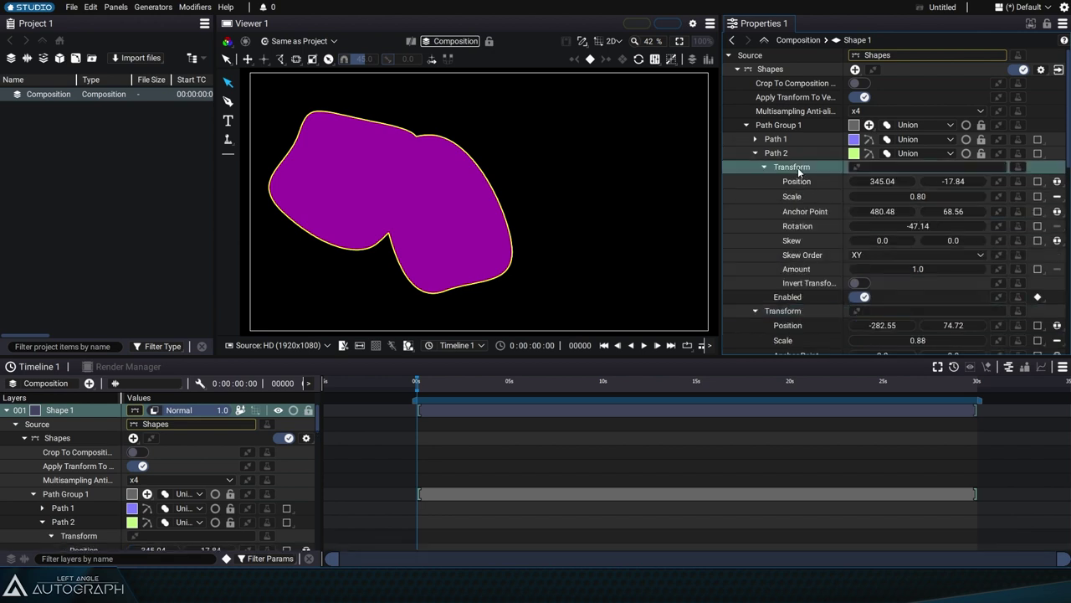
pyautogui.click(937, 227)
pyautogui.write('-30')
pyautogui.press('Return')
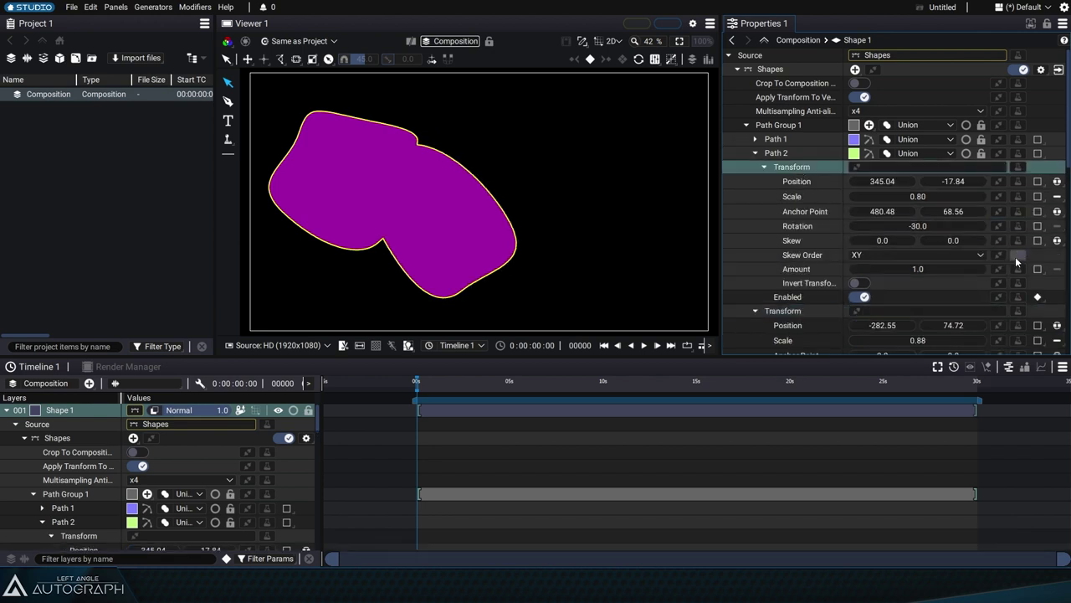
# Collapse Path 2, the group's Transform and Path Group 1, select the layer's Transform, and collapse Shape 1 in the timeline.
pyautogui.click(757, 153)
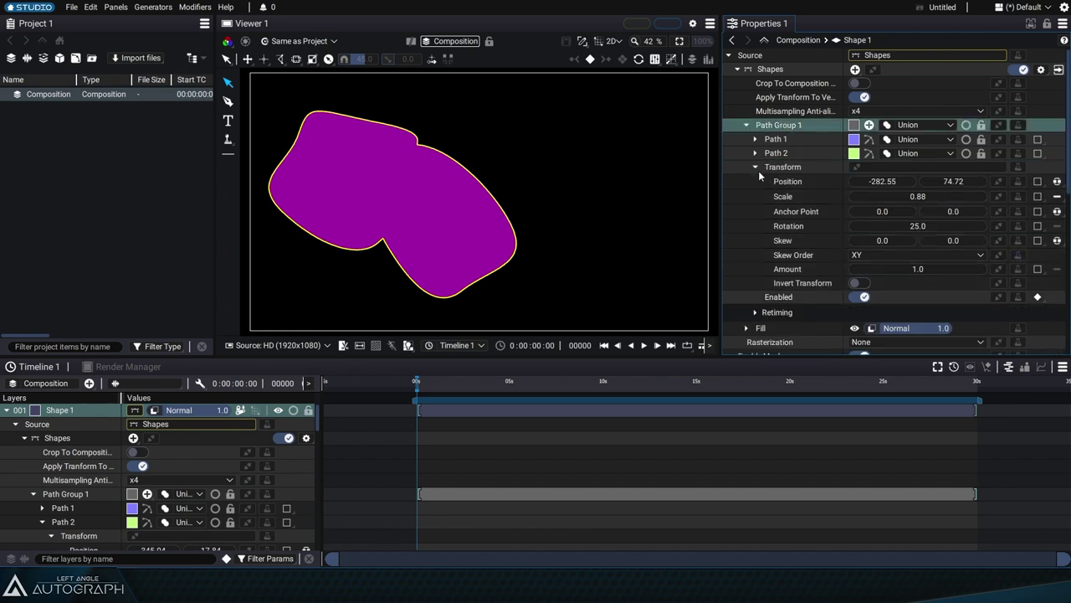
pyautogui.click(756, 167)
pyautogui.click(746, 125)
pyautogui.click(778, 223)
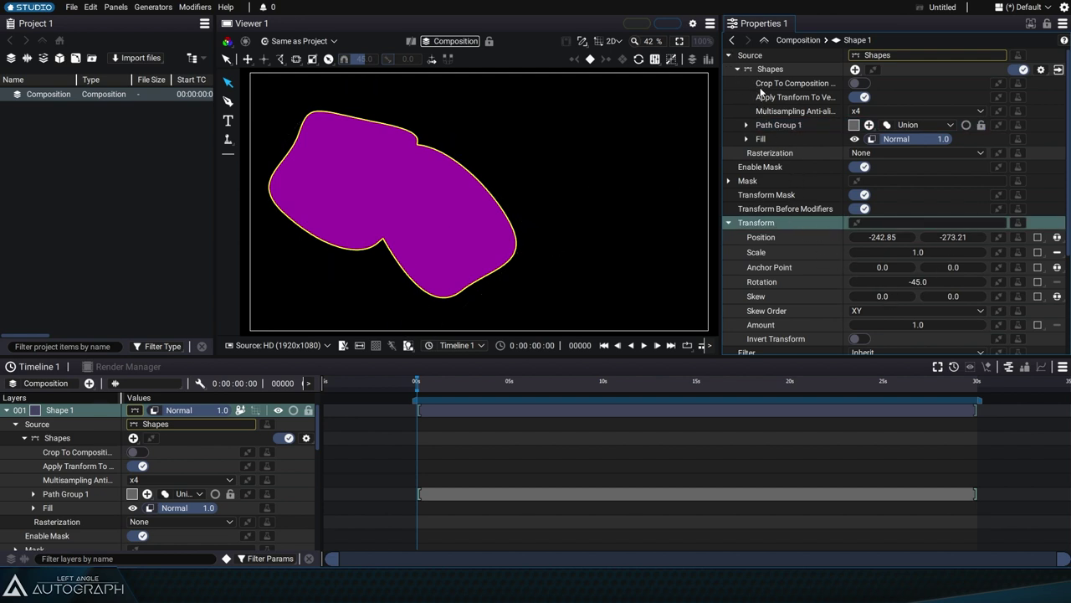
pyautogui.click(6, 410)
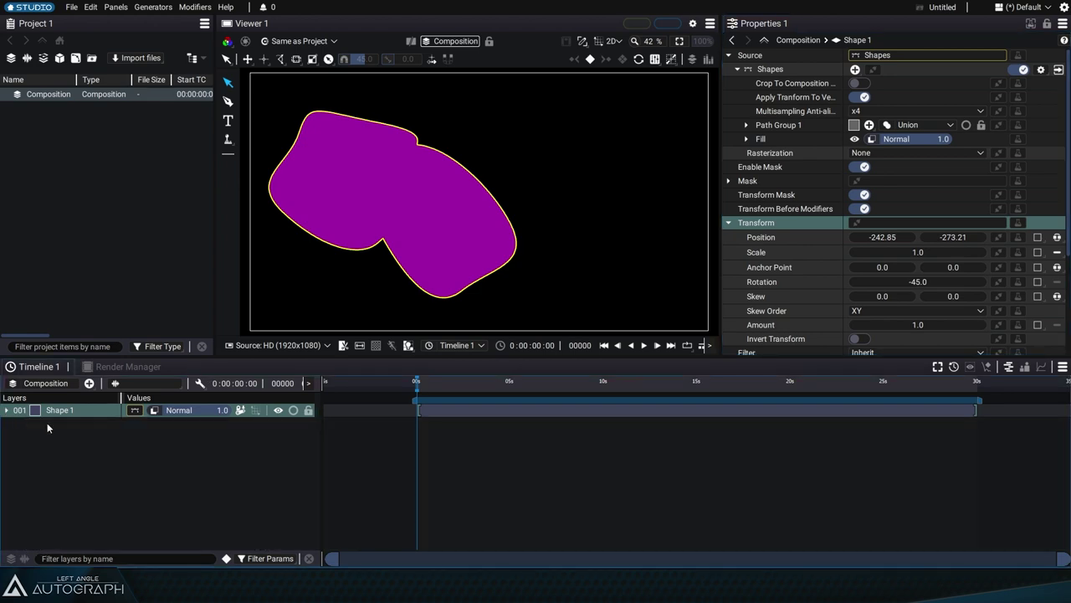